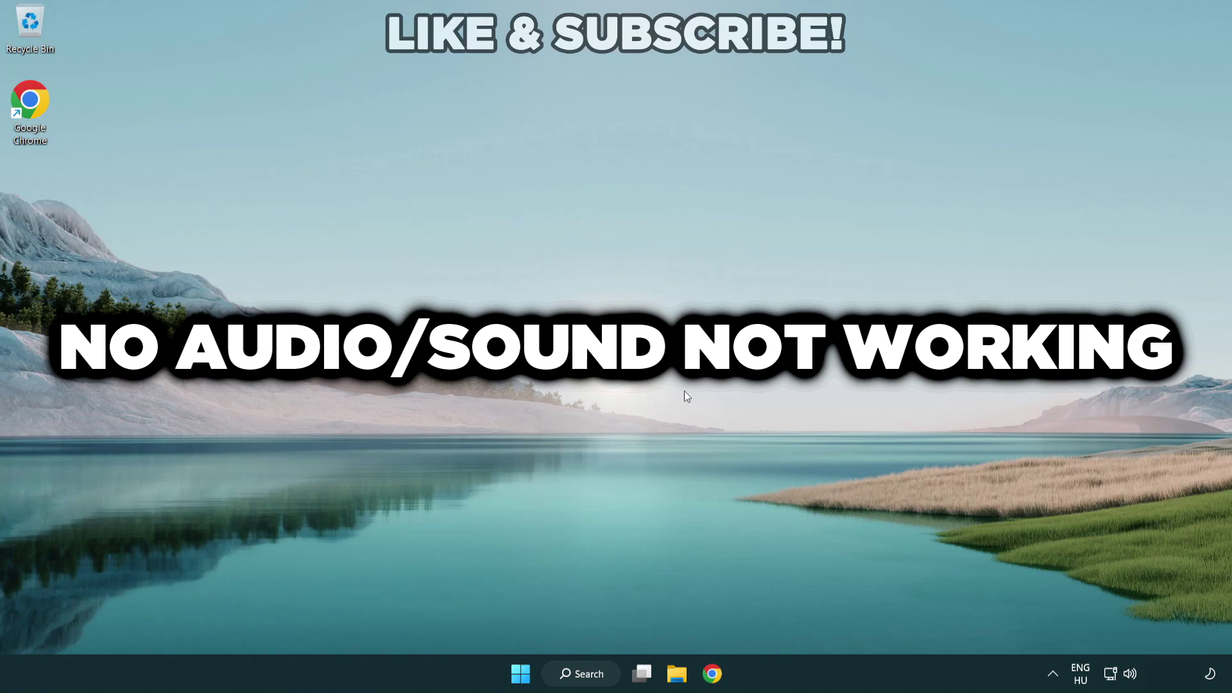
# Step: Change the Quick Settings audio output from CABLE Input to Speakers (High Definition Audio Device)
pyautogui.click(1131, 676)
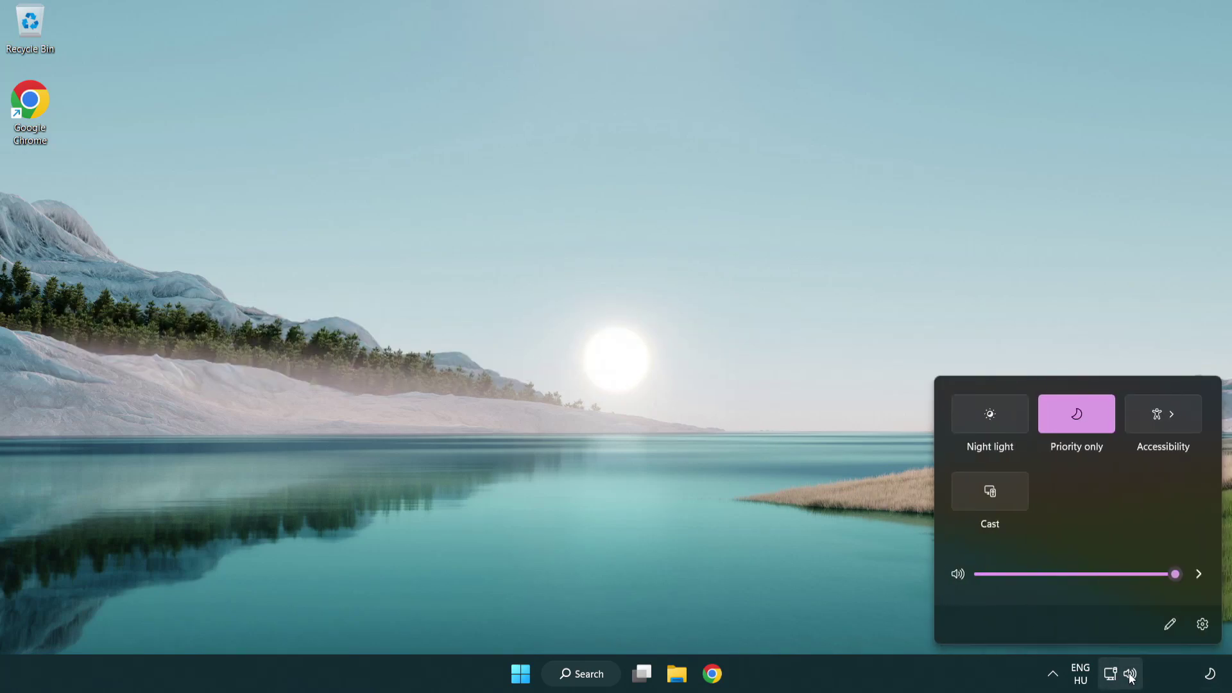
pyautogui.click(1198, 575)
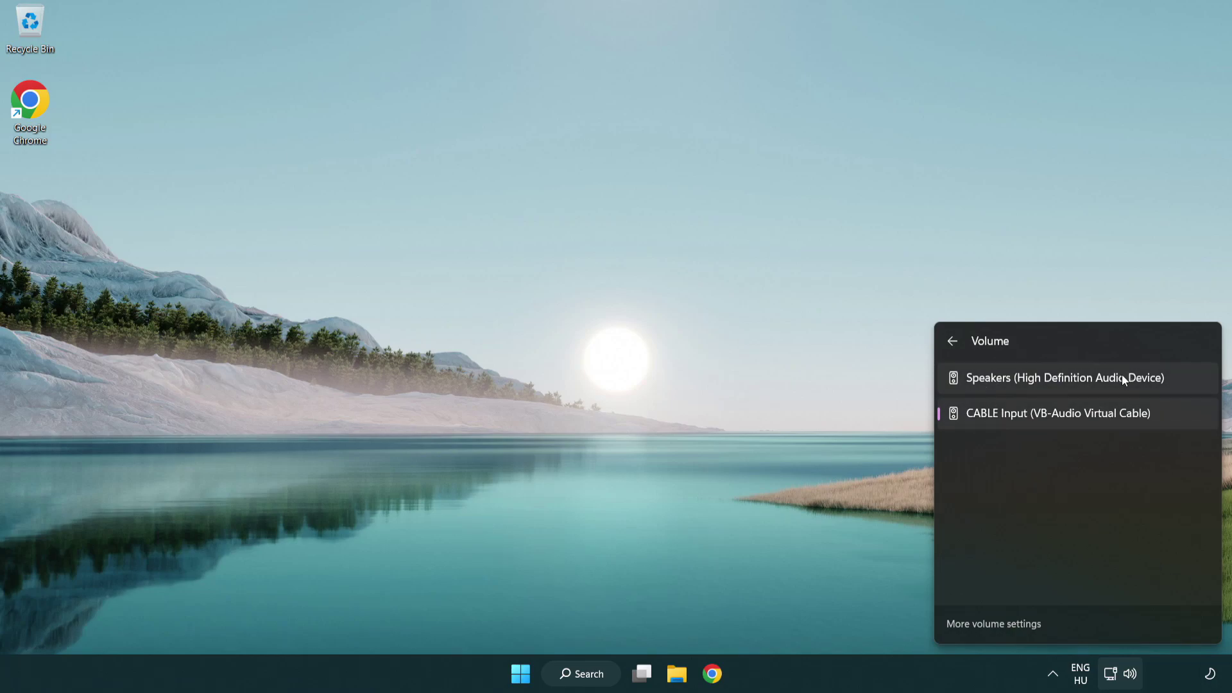
pyautogui.click(1183, 384)
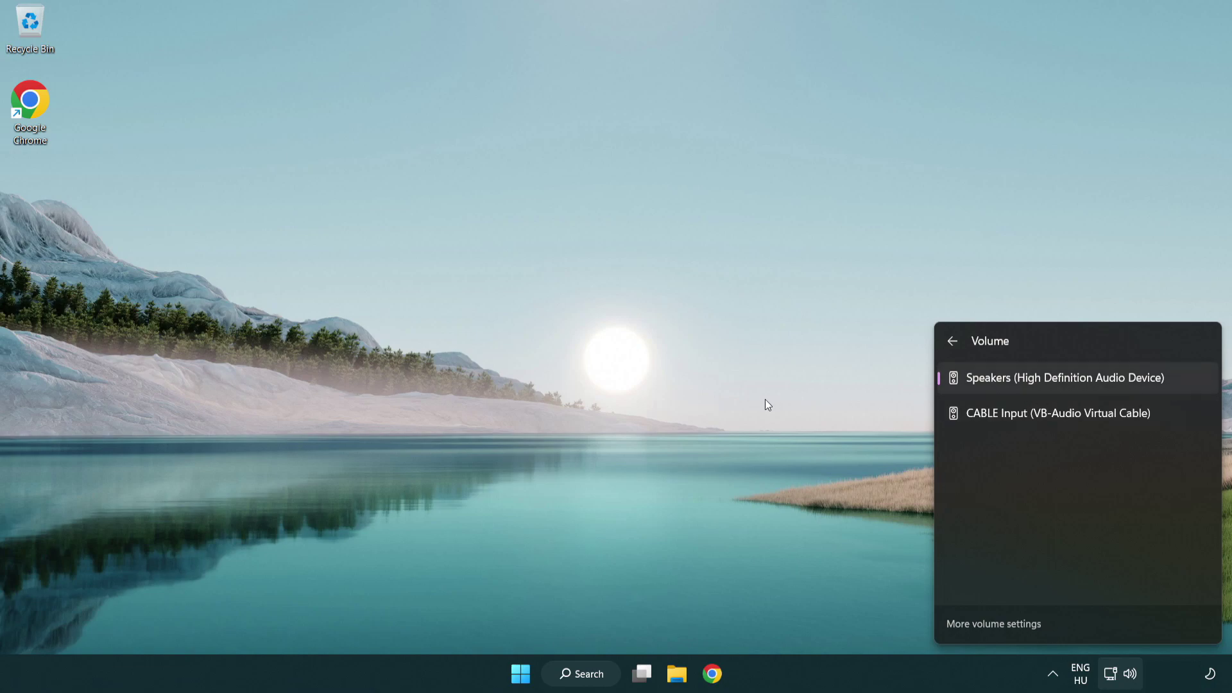
pyautogui.click(648, 368)
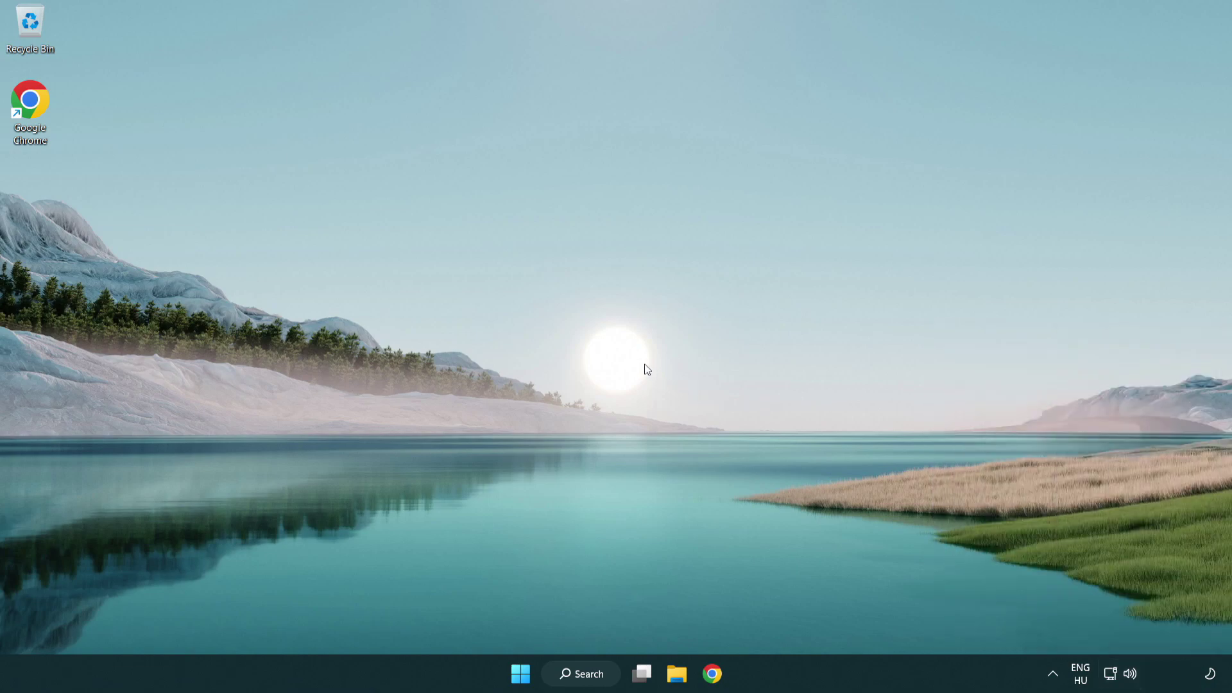
# Step: Reset sound devices and app volumes to recommended defaults in the Volume mixer, then close Settings
pyautogui.rightClick(1132, 676)
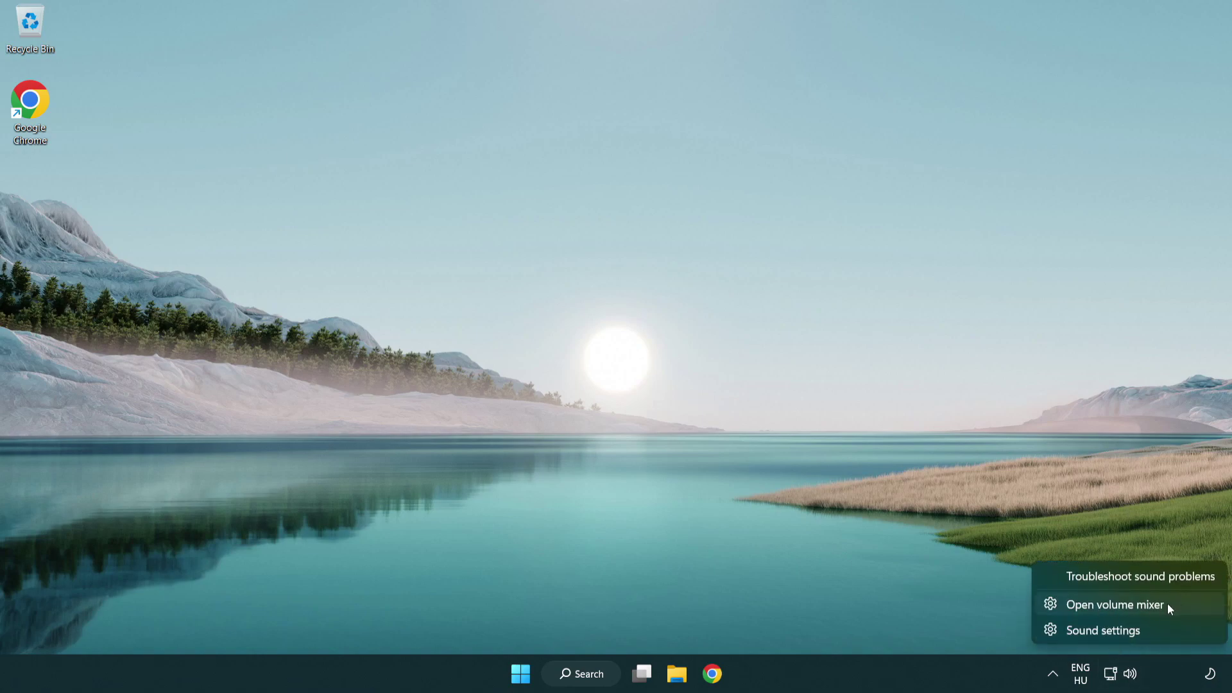
pyautogui.click(1189, 608)
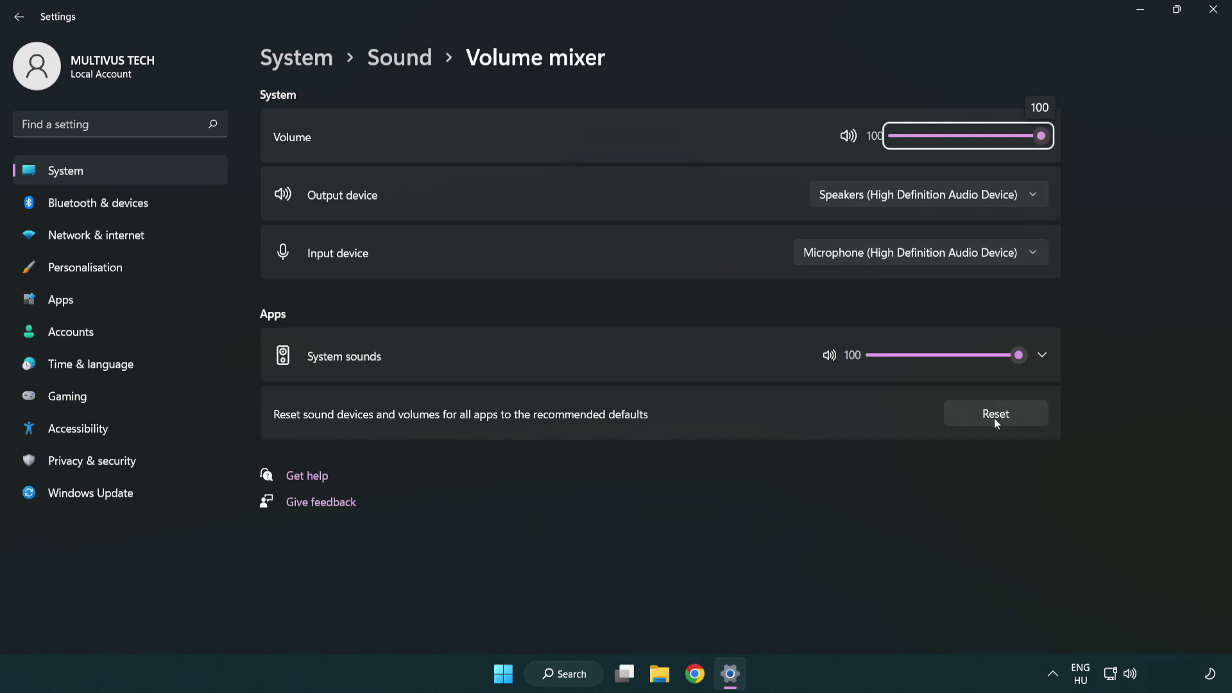
pyautogui.click(1029, 418)
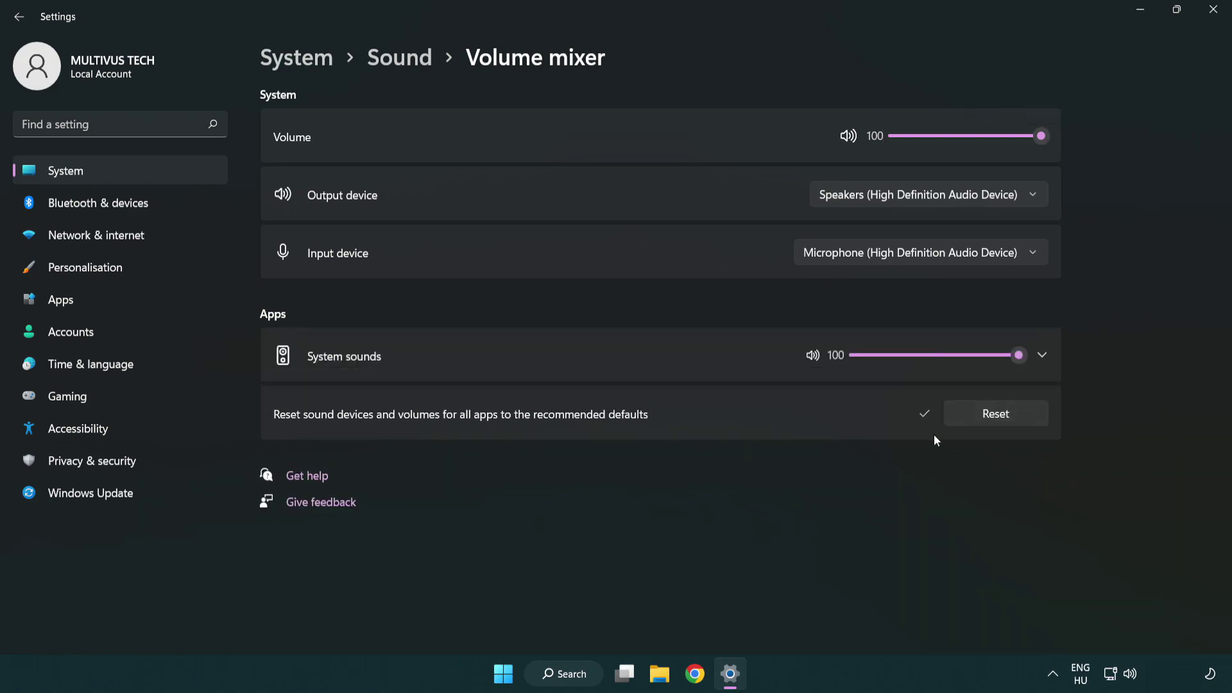
pyautogui.click(1217, 12)
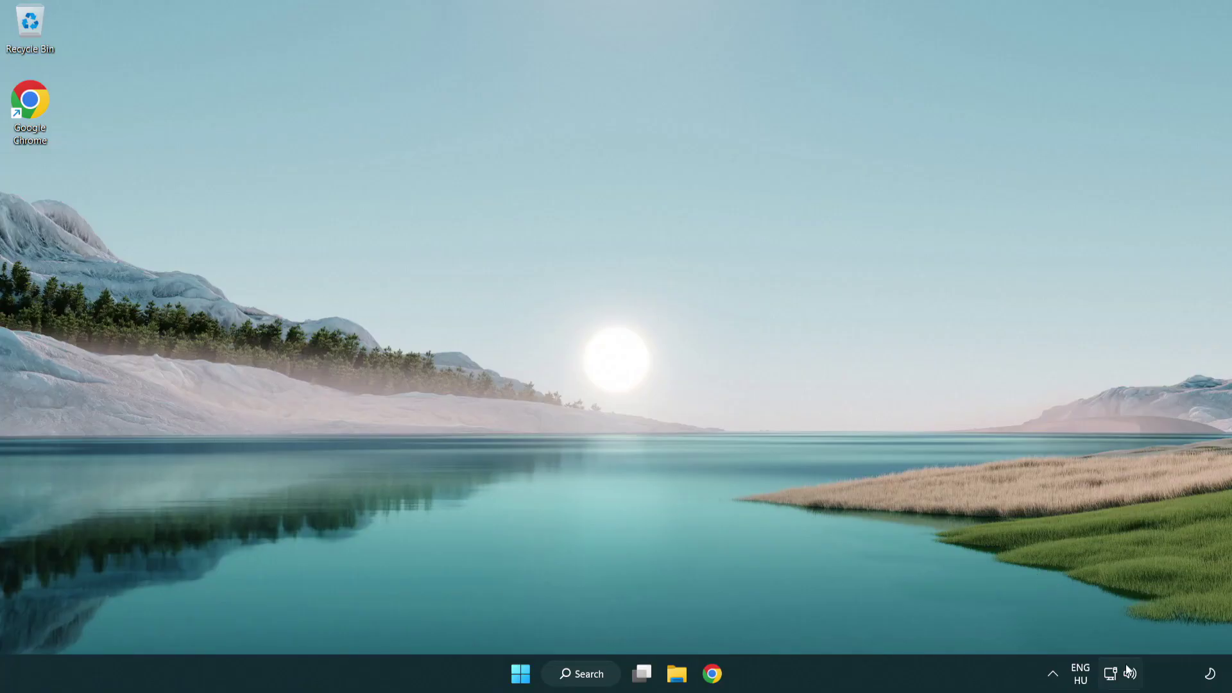
# Step: Open System > Sound settings, keep output volume at 100, and bring Advanced options into view
pyautogui.rightClick(1129, 673)
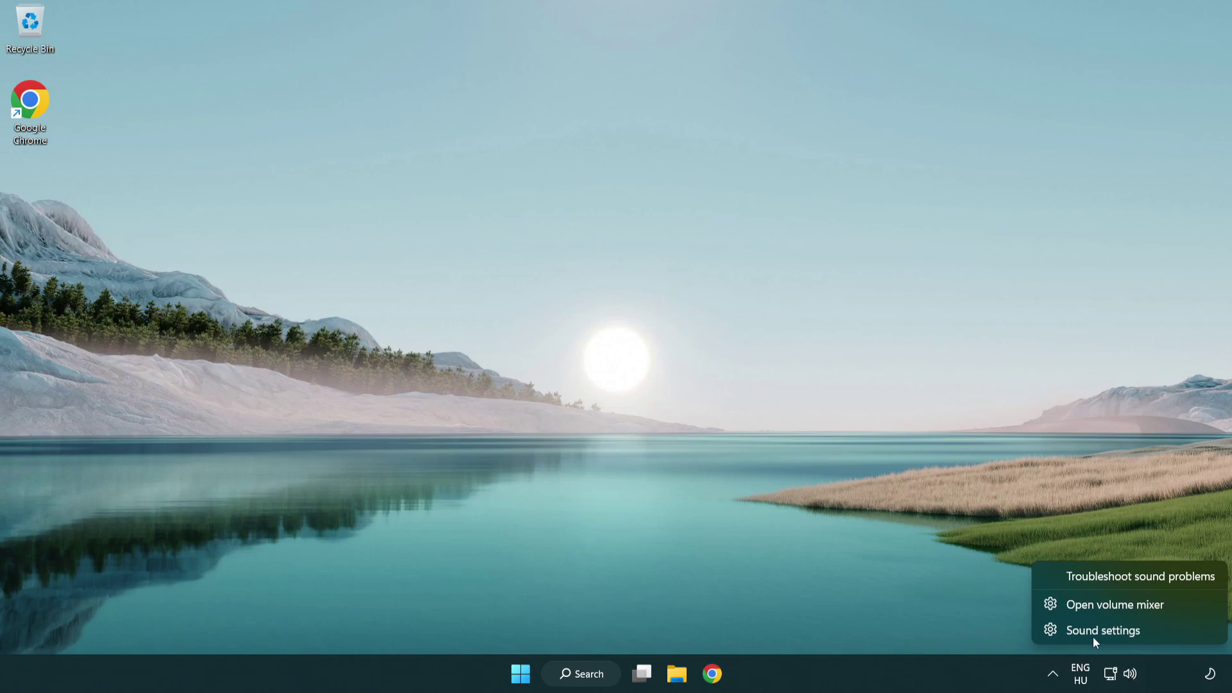
pyautogui.click(1180, 636)
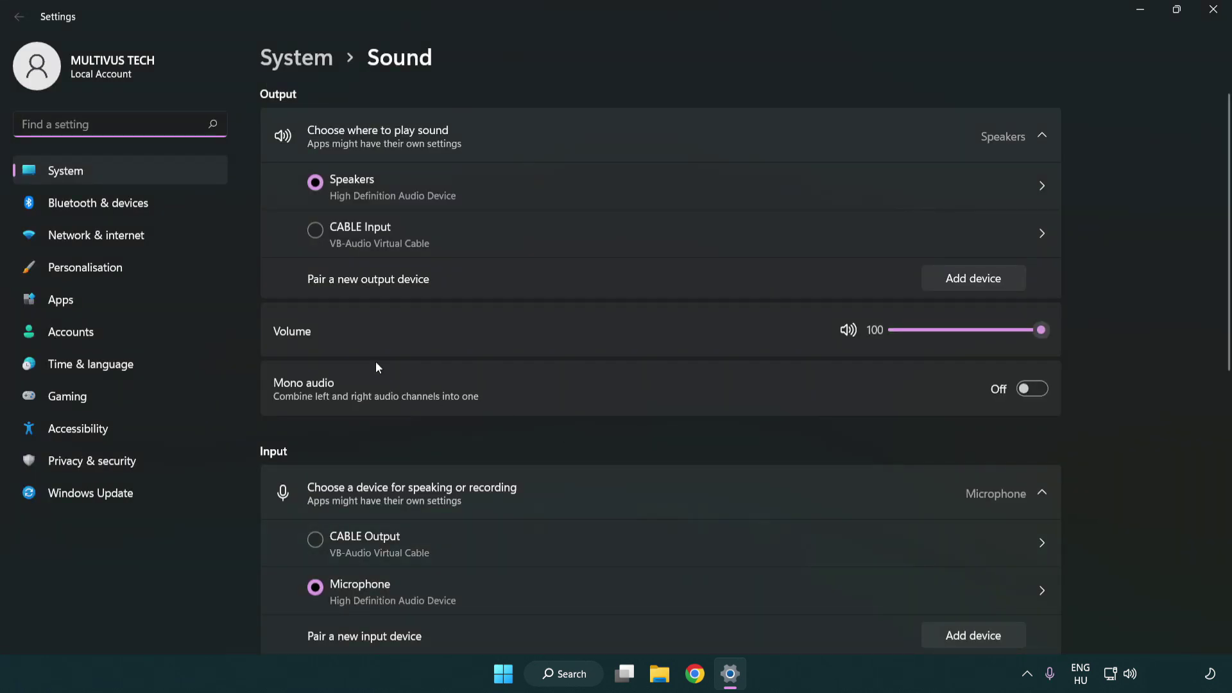
pyautogui.moveTo(991, 335); pyautogui.dragTo(1100, 329)
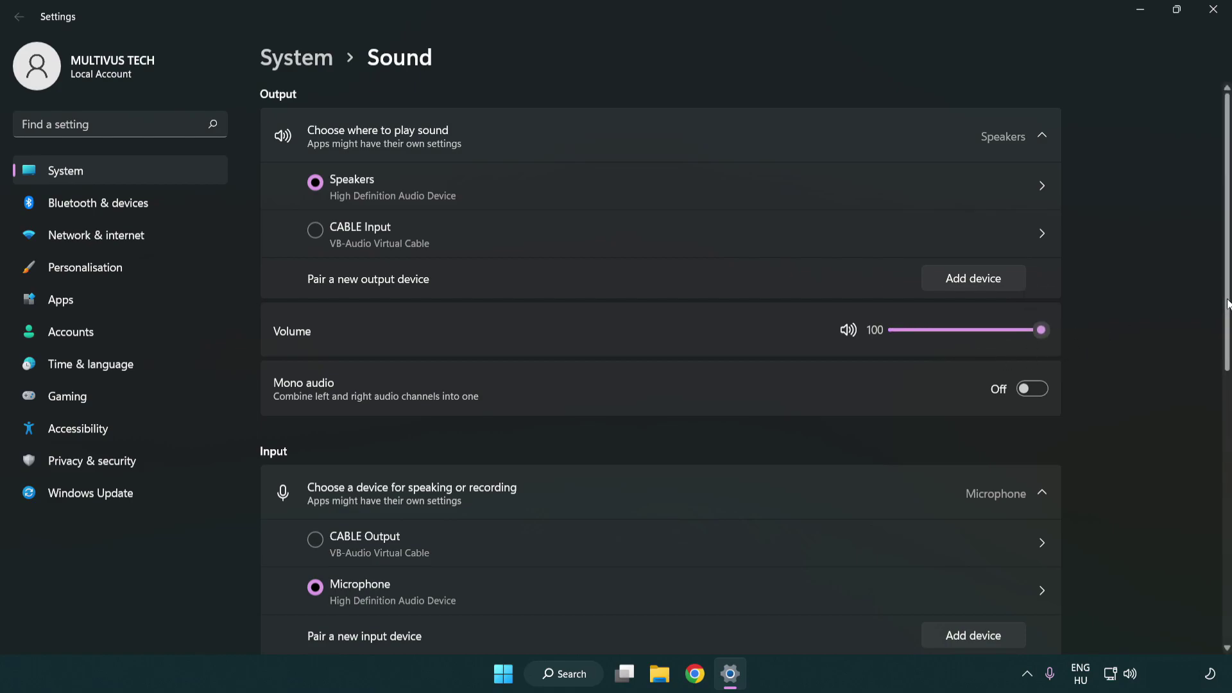
pyautogui.scroll(-6, 1227, 334)
pyautogui.scroll(-2, 718, 418)
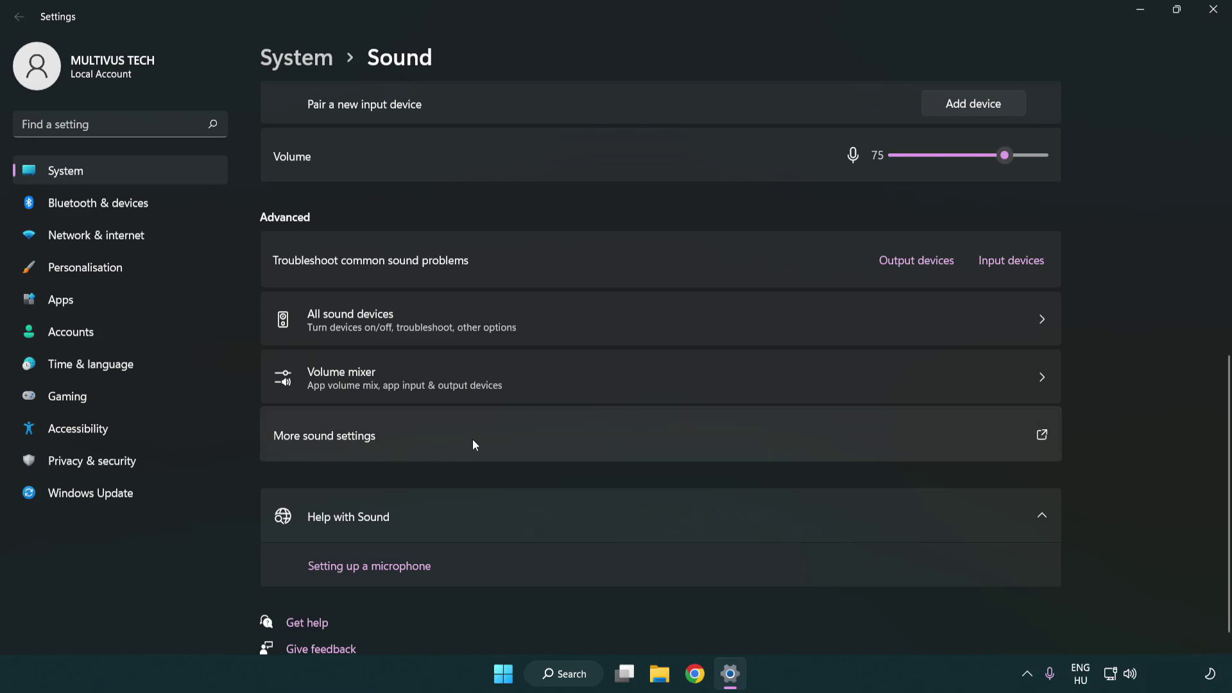
# Step: In the classic Sound dialog, disable the CABLE Input playback device, leaving Speakers active
pyautogui.click(473, 441)
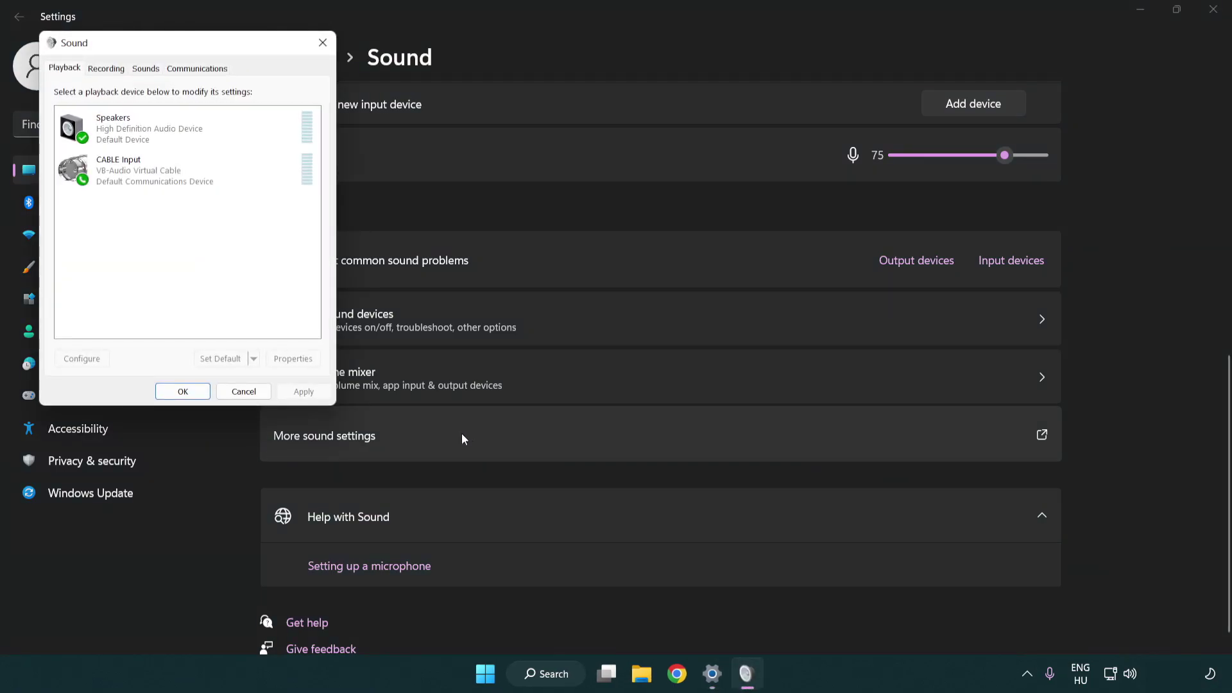
pyautogui.moveTo(219, 45); pyautogui.dragTo(634, 165)
pyautogui.click(592, 295)
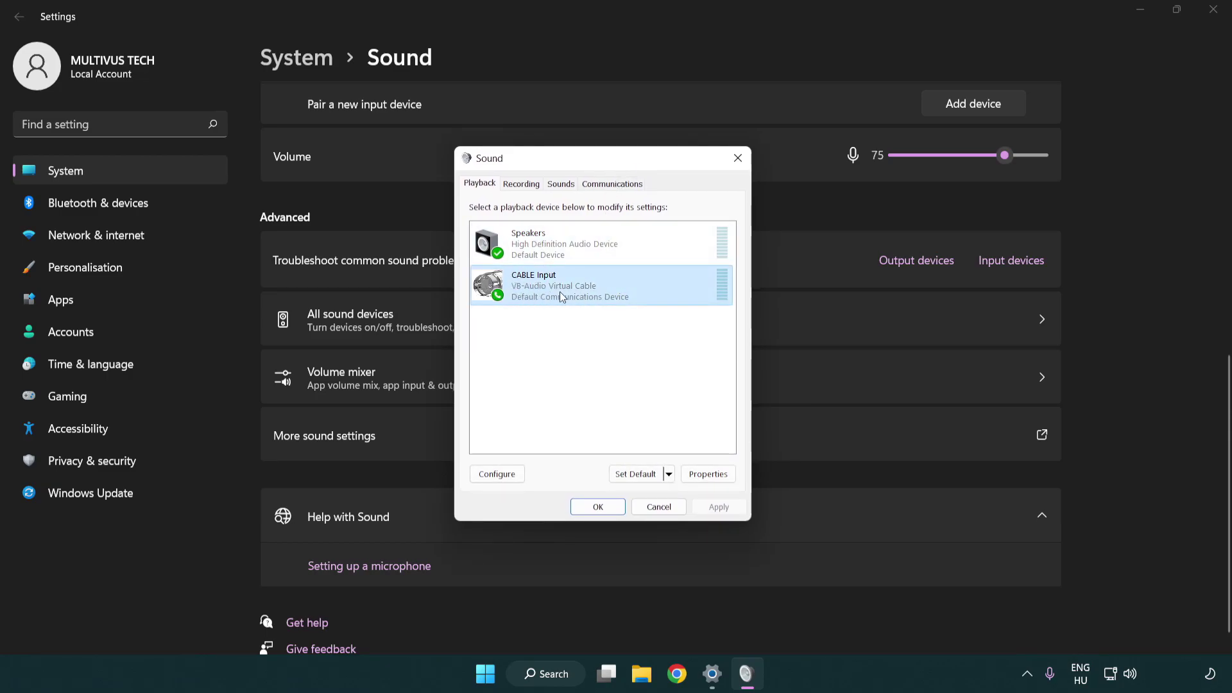
pyautogui.rightClick(560, 295)
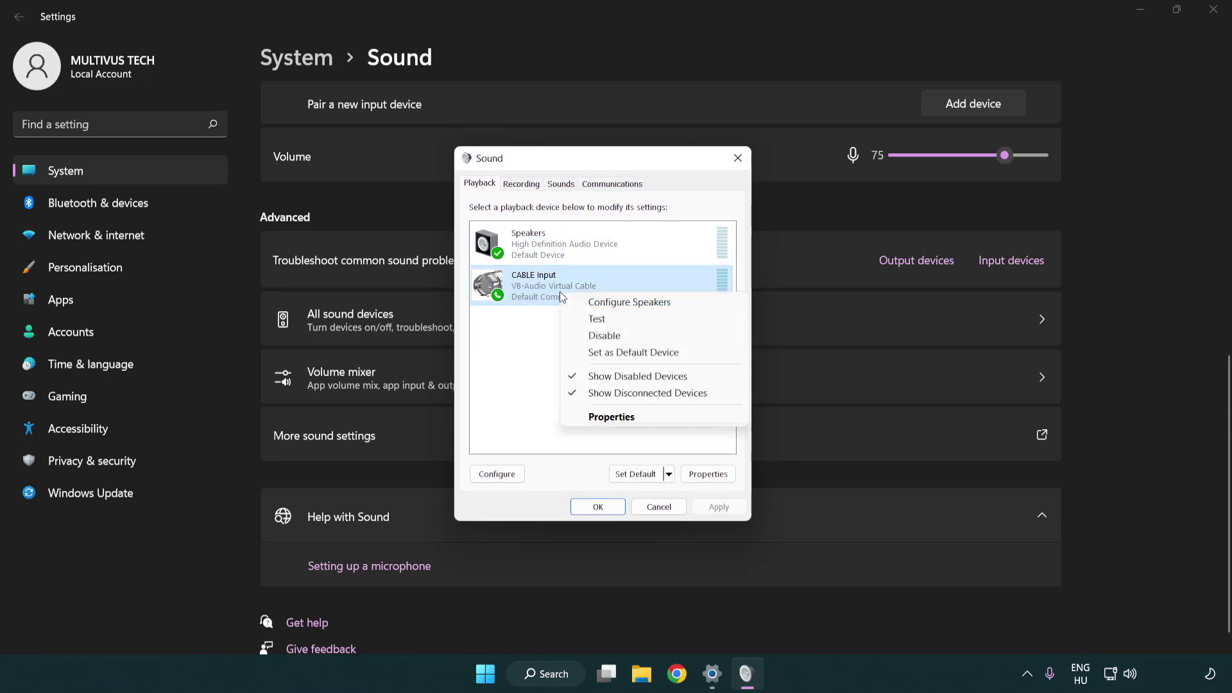
pyautogui.click(637, 335)
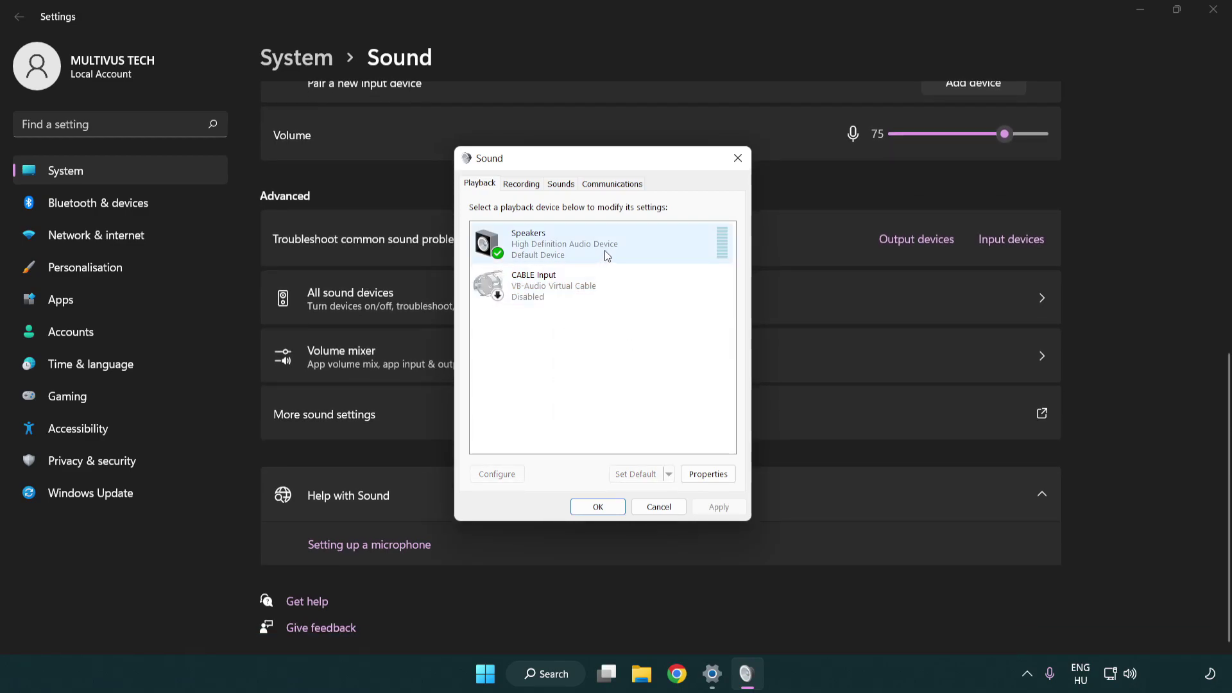
pyautogui.rightClick(627, 244)
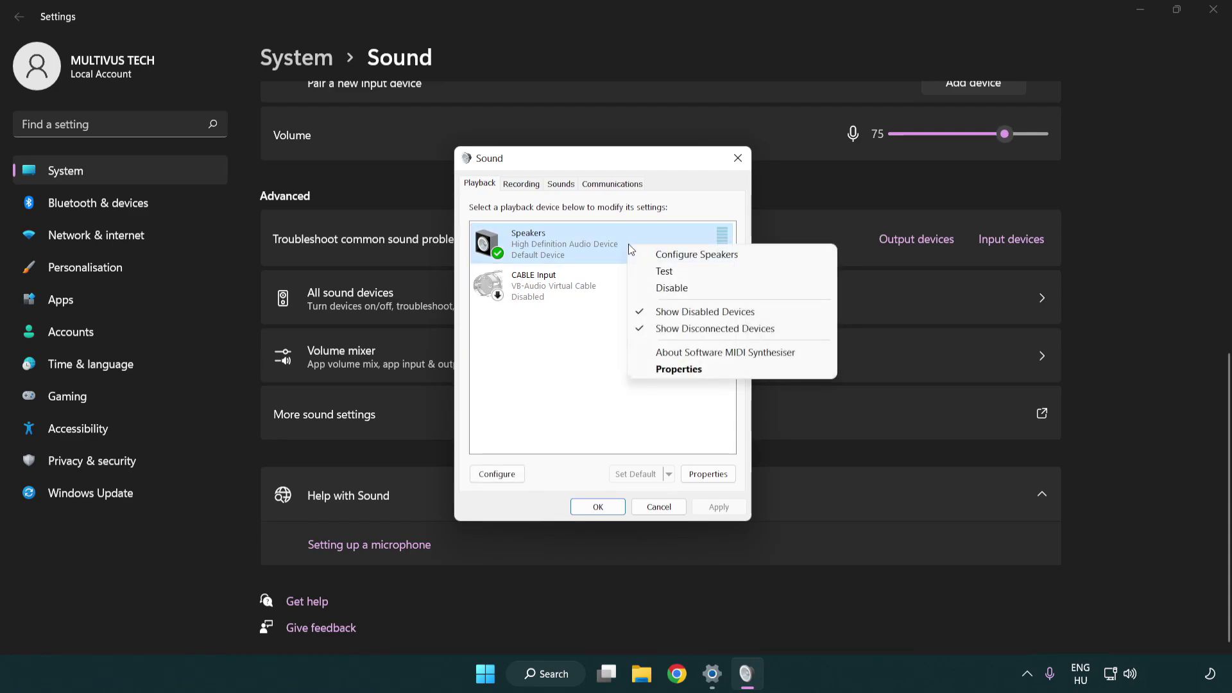
# Step: Set Speakers to 7.1 Surround, keeping all optional speakers and full-range front and surround
pyautogui.click(678, 259)
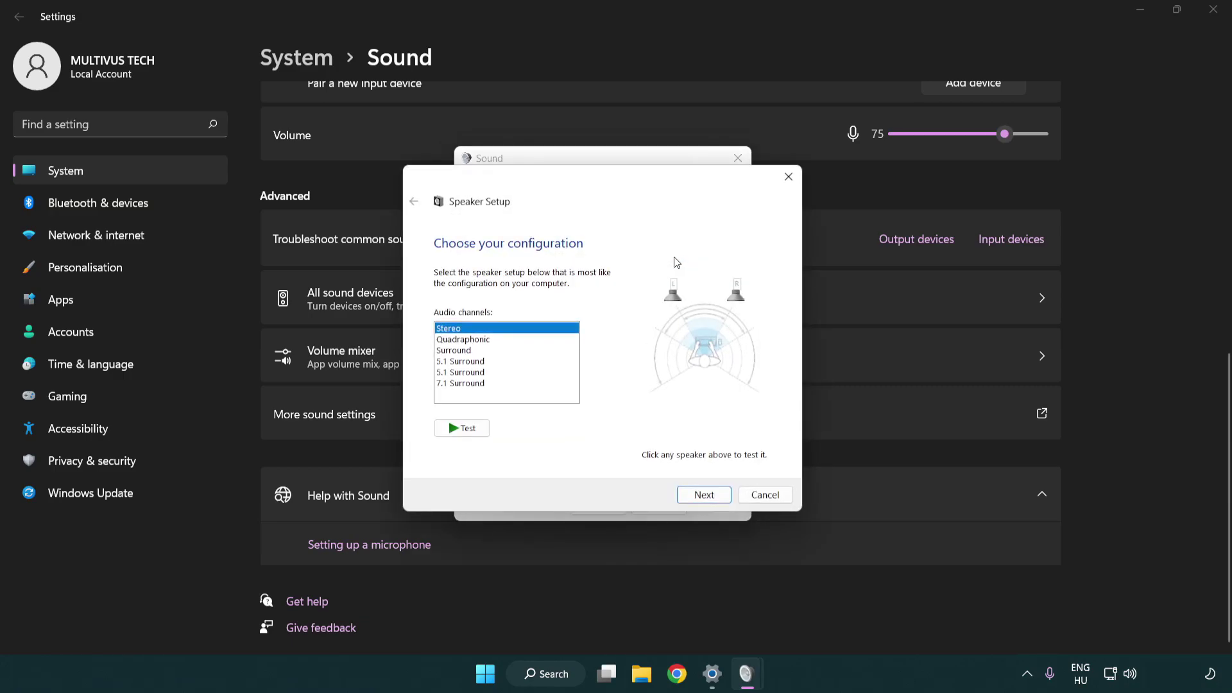
pyautogui.click(493, 362)
pyautogui.click(490, 384)
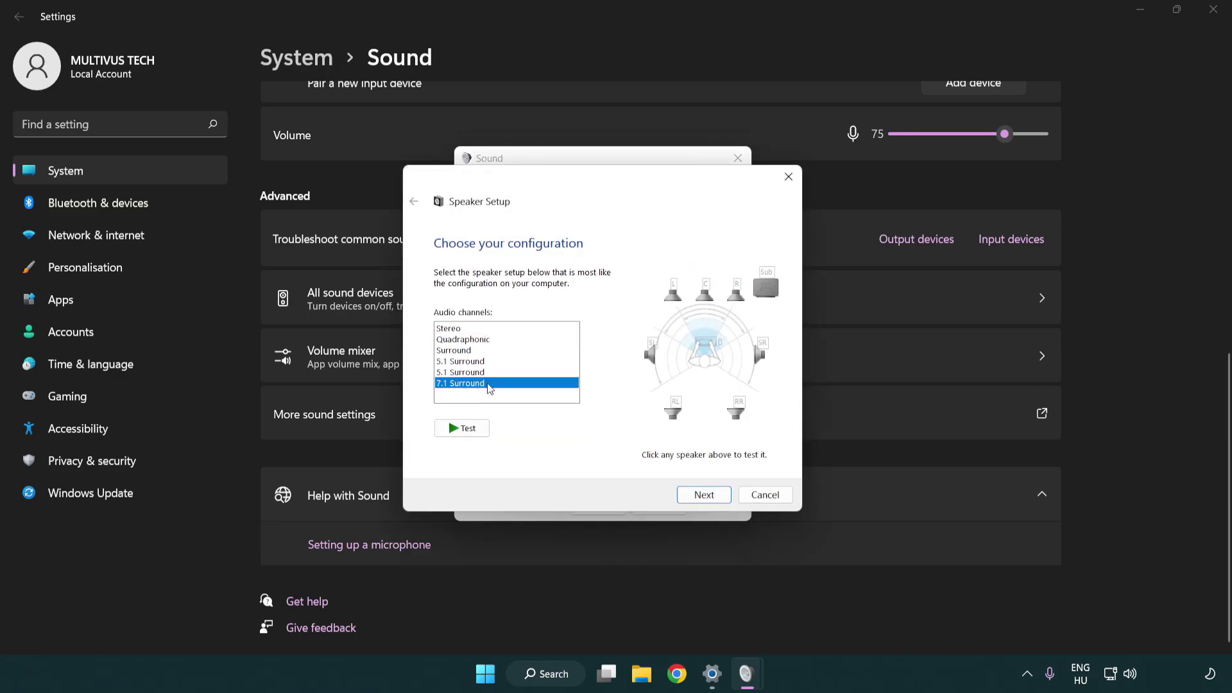
pyautogui.click(700, 495)
pyautogui.click(693, 494)
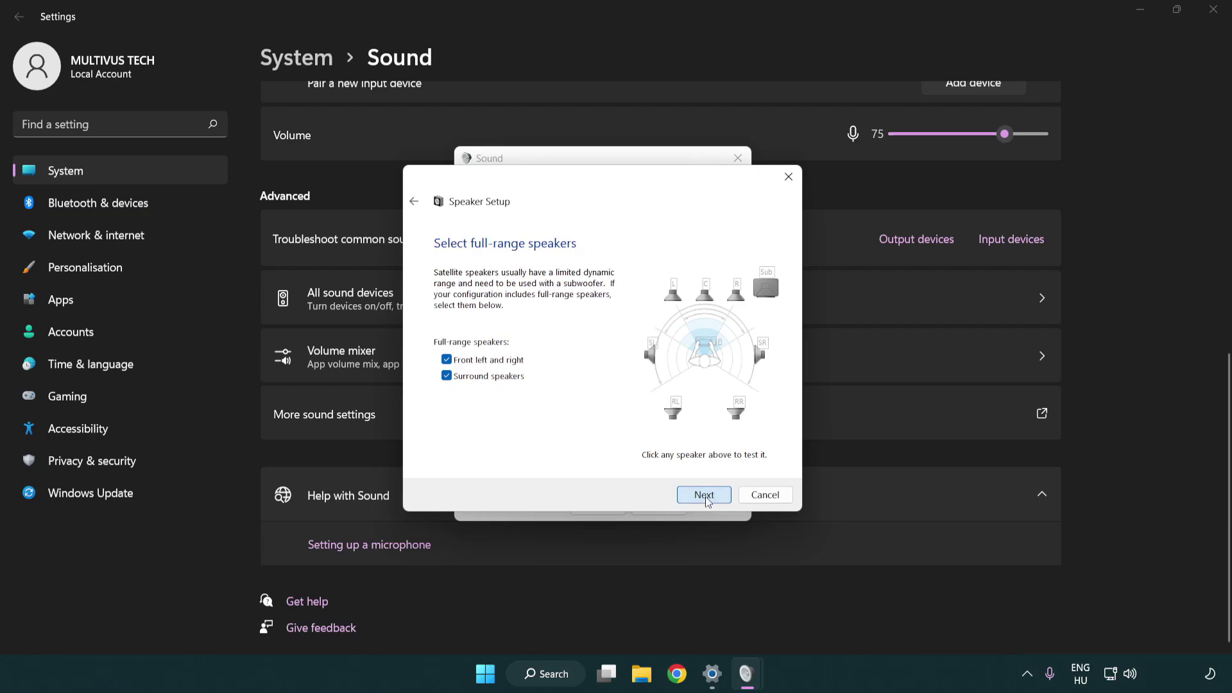
pyautogui.click(688, 492)
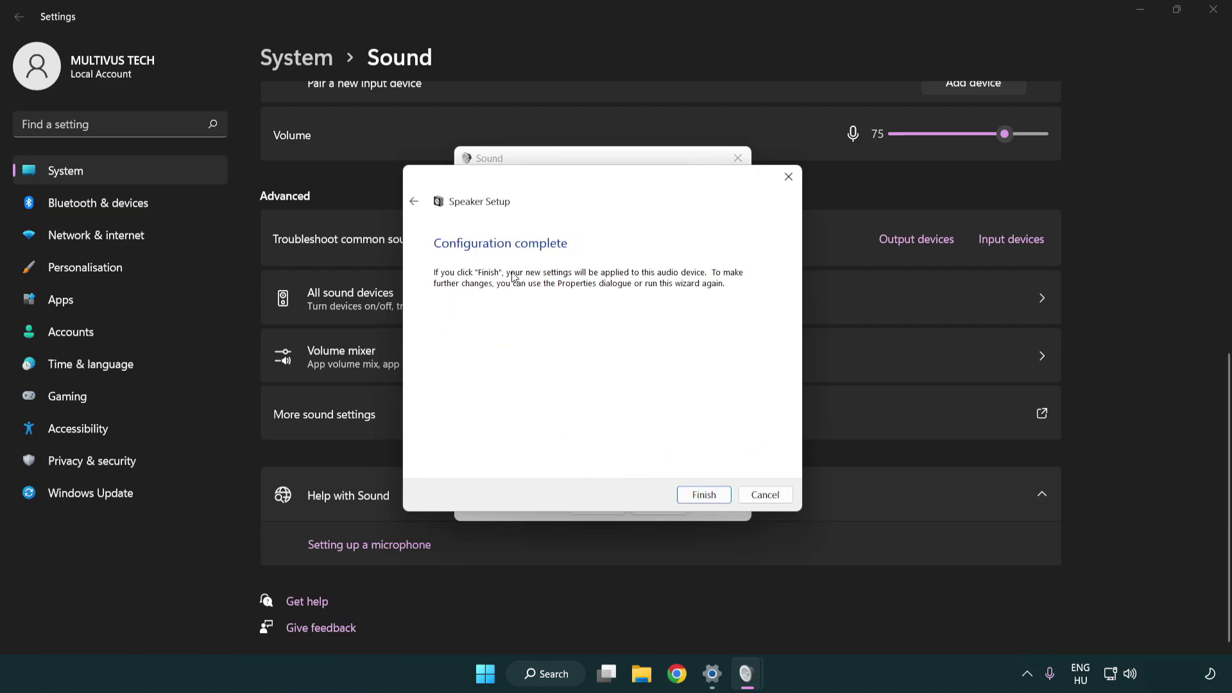
pyautogui.click(703, 495)
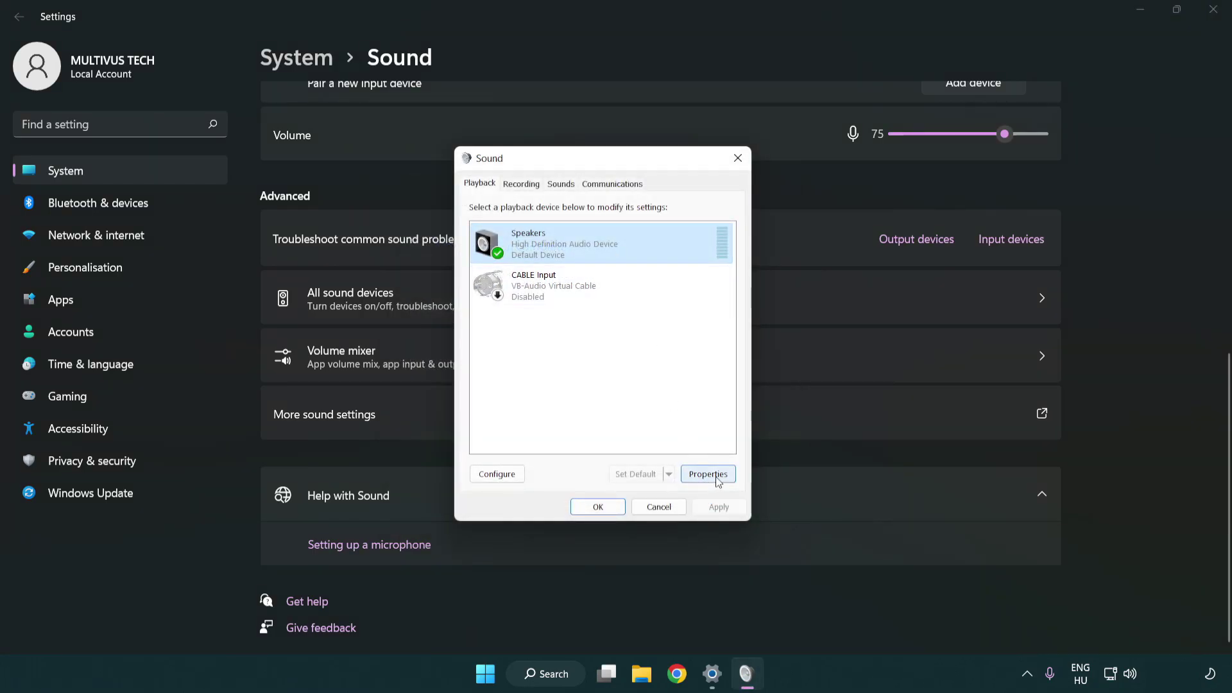
# Step: Open Speakers Properties and turn off all audio enhancements
pyautogui.click(717, 480)
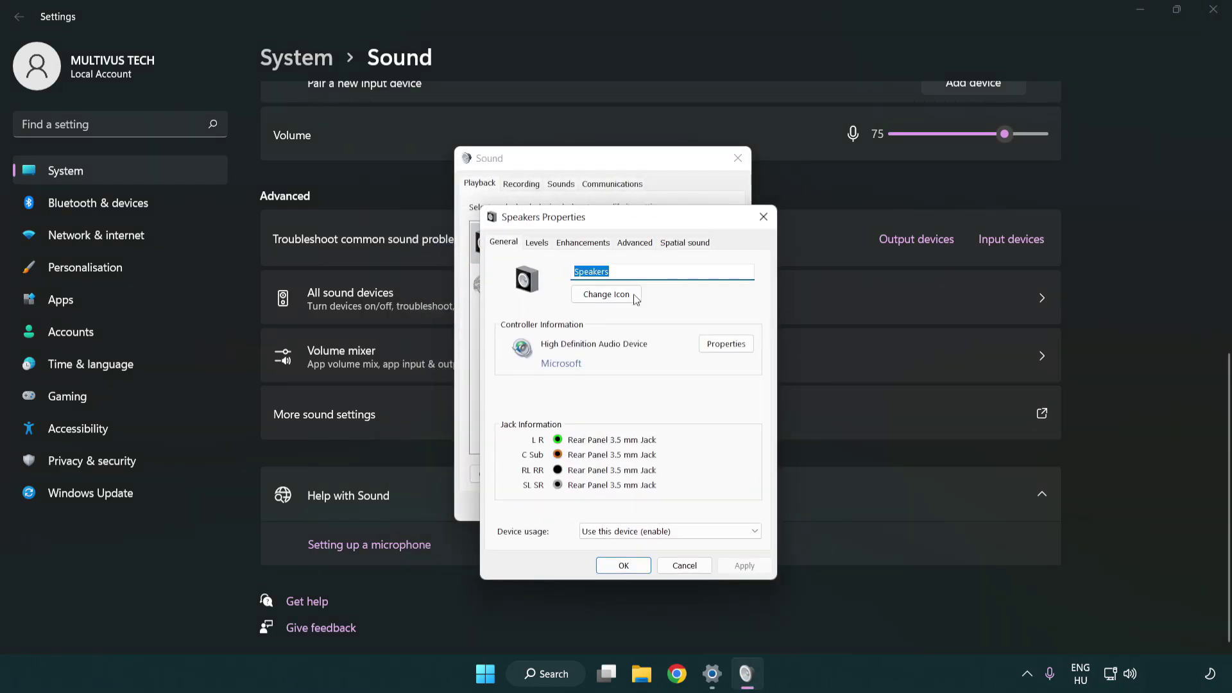
pyautogui.moveTo(621, 216); pyautogui.dragTo(599, 164)
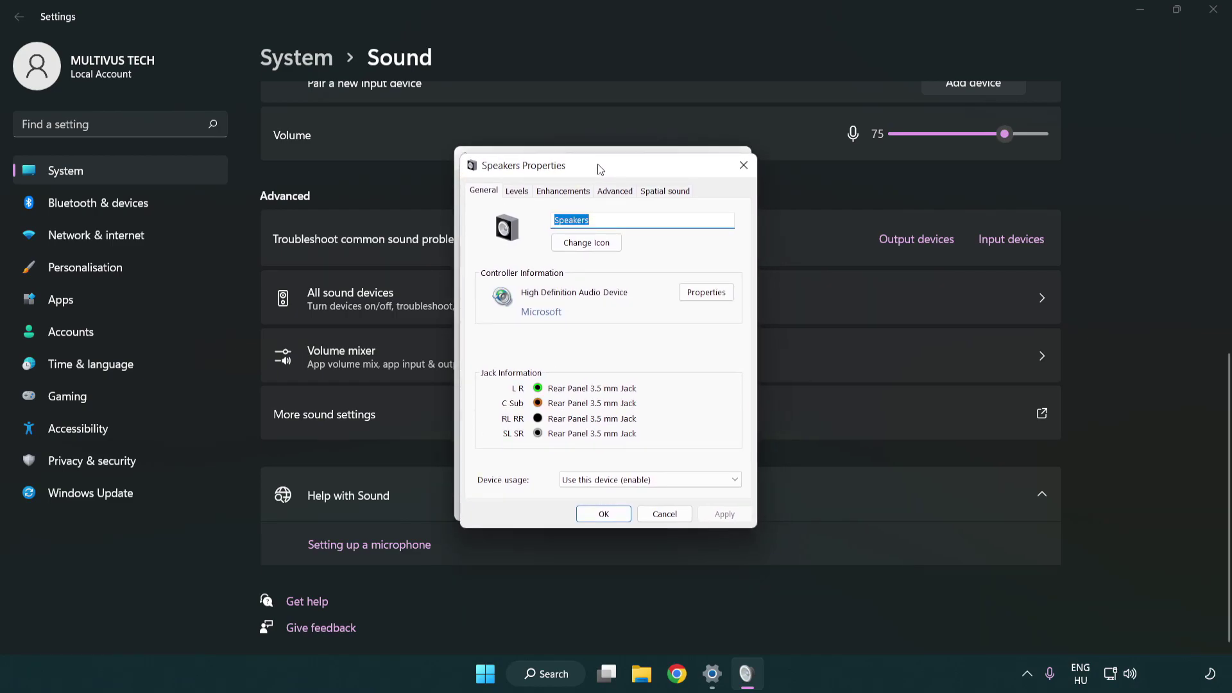
pyautogui.click(564, 192)
pyautogui.click(486, 257)
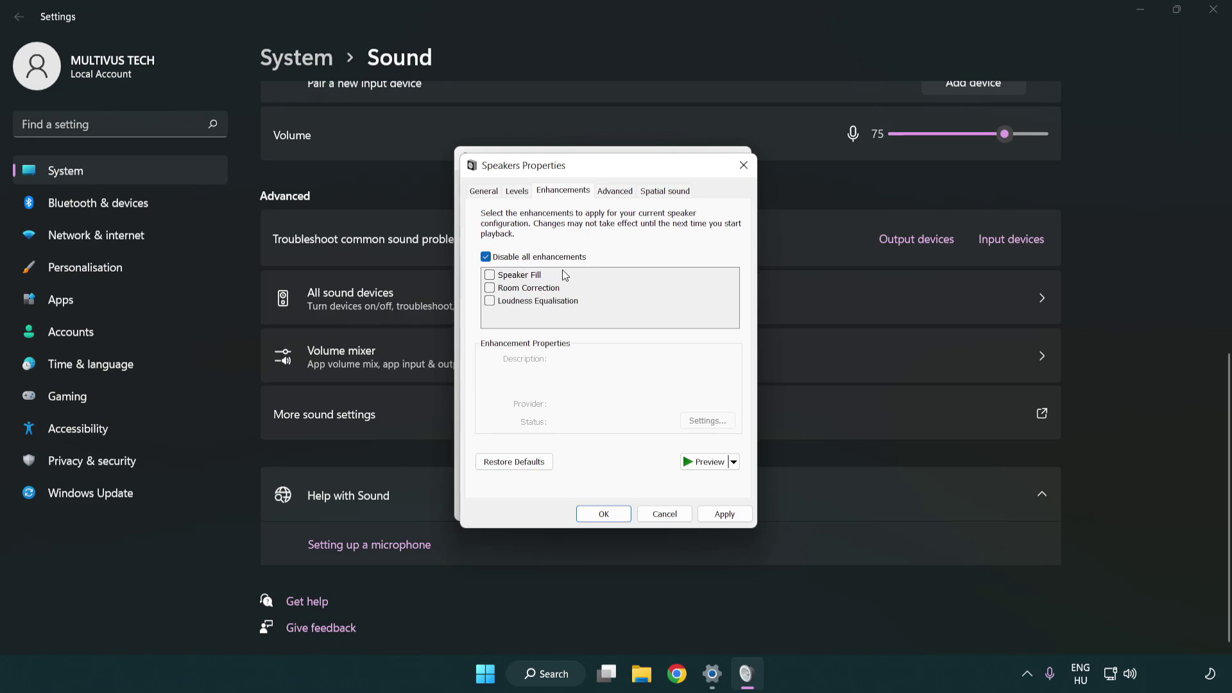
# Step: Set the default format to 16 bit, 48000 Hz (DVD Quality), apply, and close both sound dialogs
pyautogui.click(618, 192)
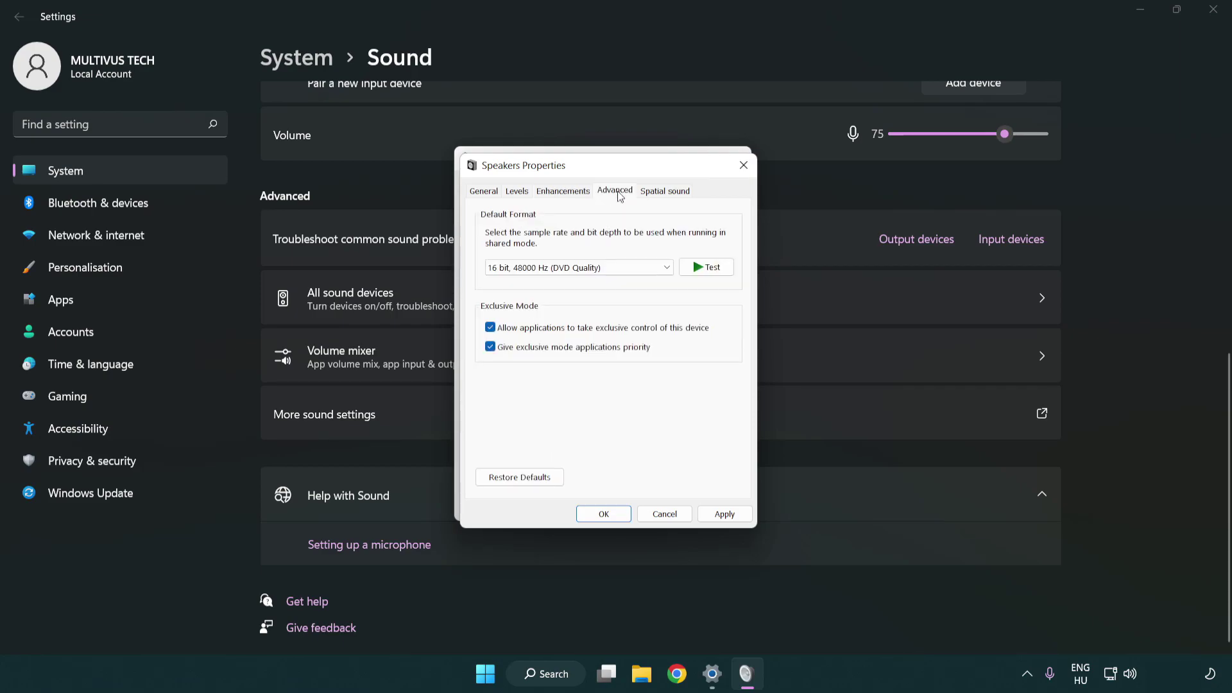
pyautogui.click(545, 269)
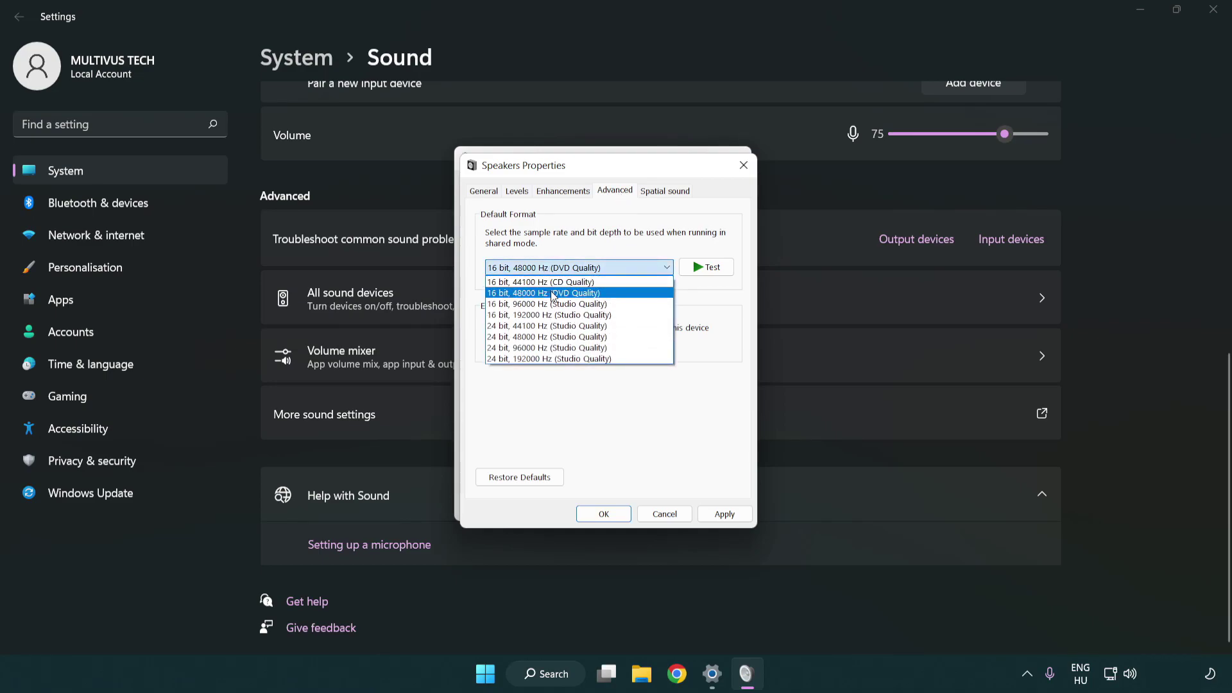
pyautogui.click(554, 296)
pyautogui.click(722, 515)
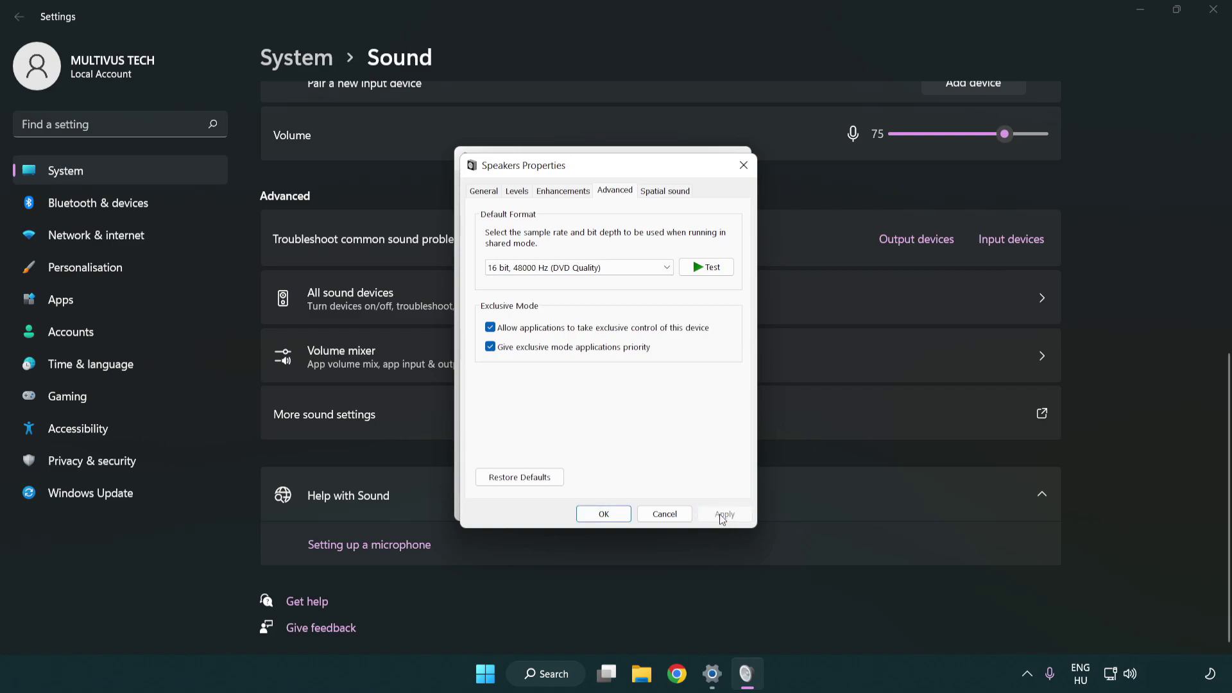
pyautogui.click(606, 516)
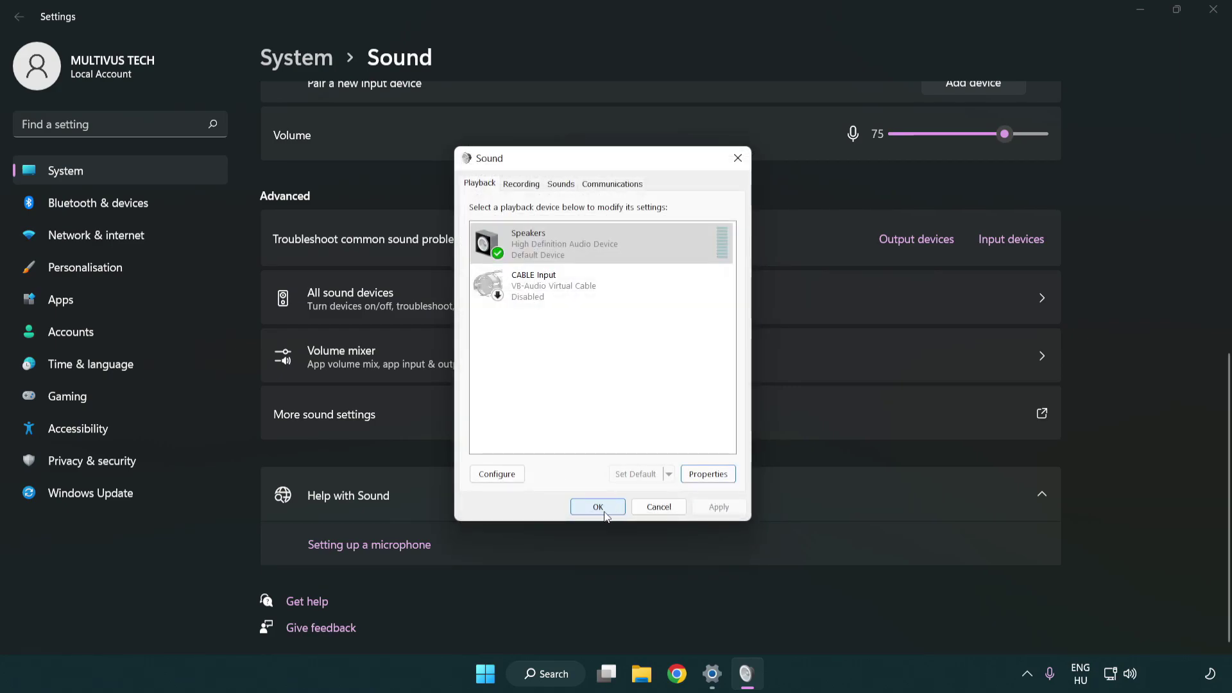
pyautogui.click(598, 509)
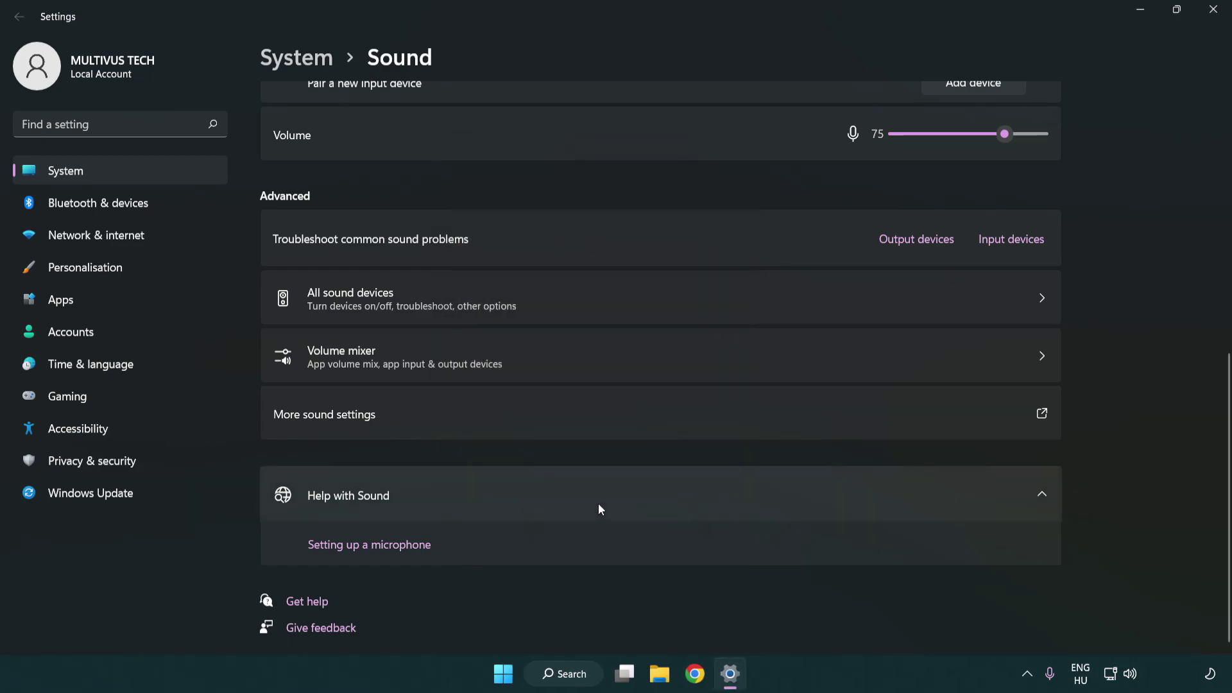
# Step: Close Settings and bring up the Start menu power options to restart
pyautogui.click(1213, 9)
pyautogui.click(521, 675)
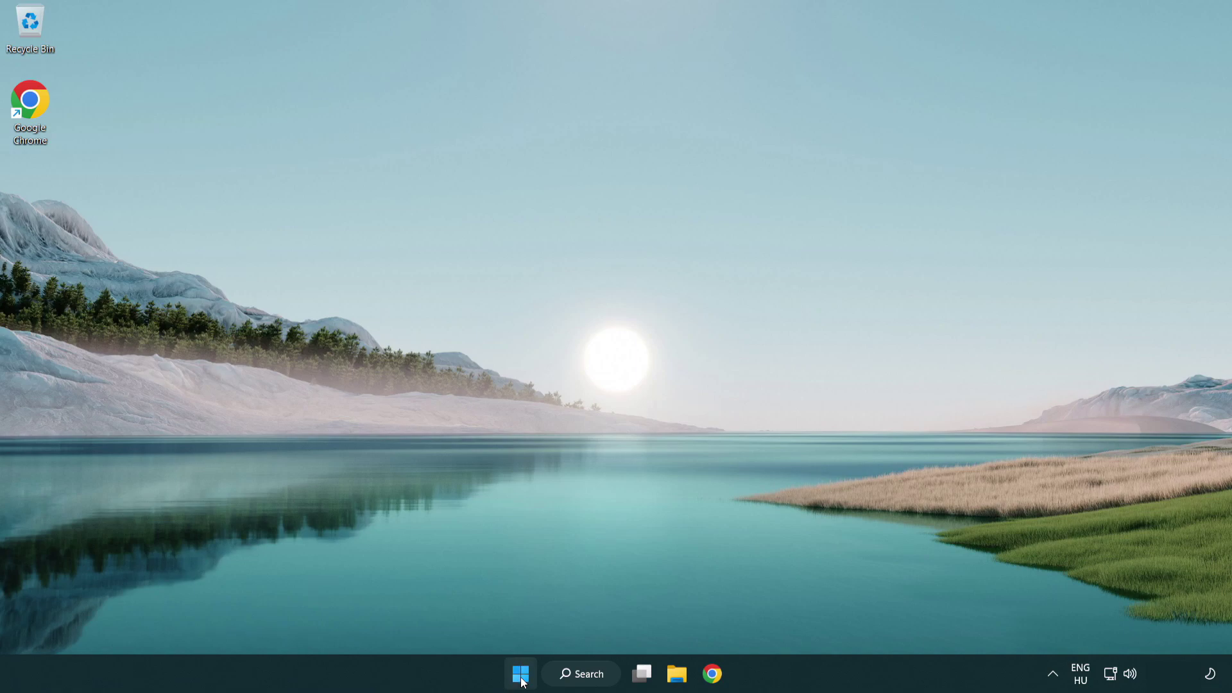
pyautogui.click(819, 623)
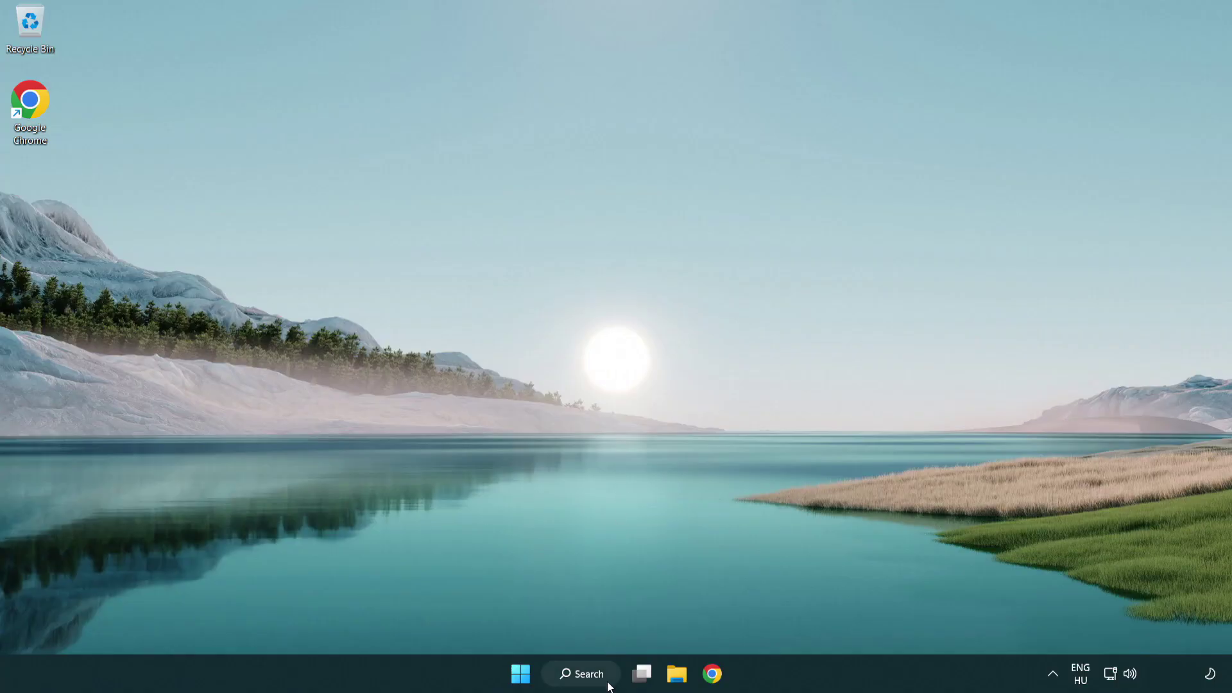
# Step: Search for 'device manager', launch Device Manager, and move its window to the screen centre
pyautogui.click(589, 677)
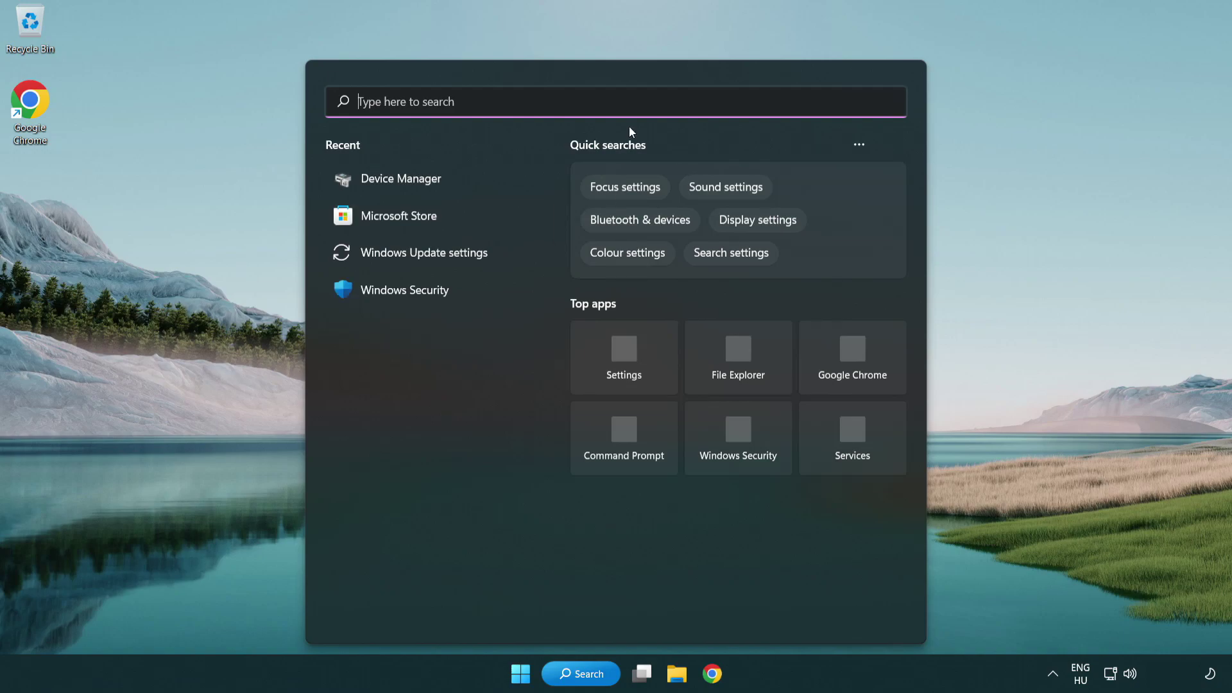
pyautogui.write('device manager')
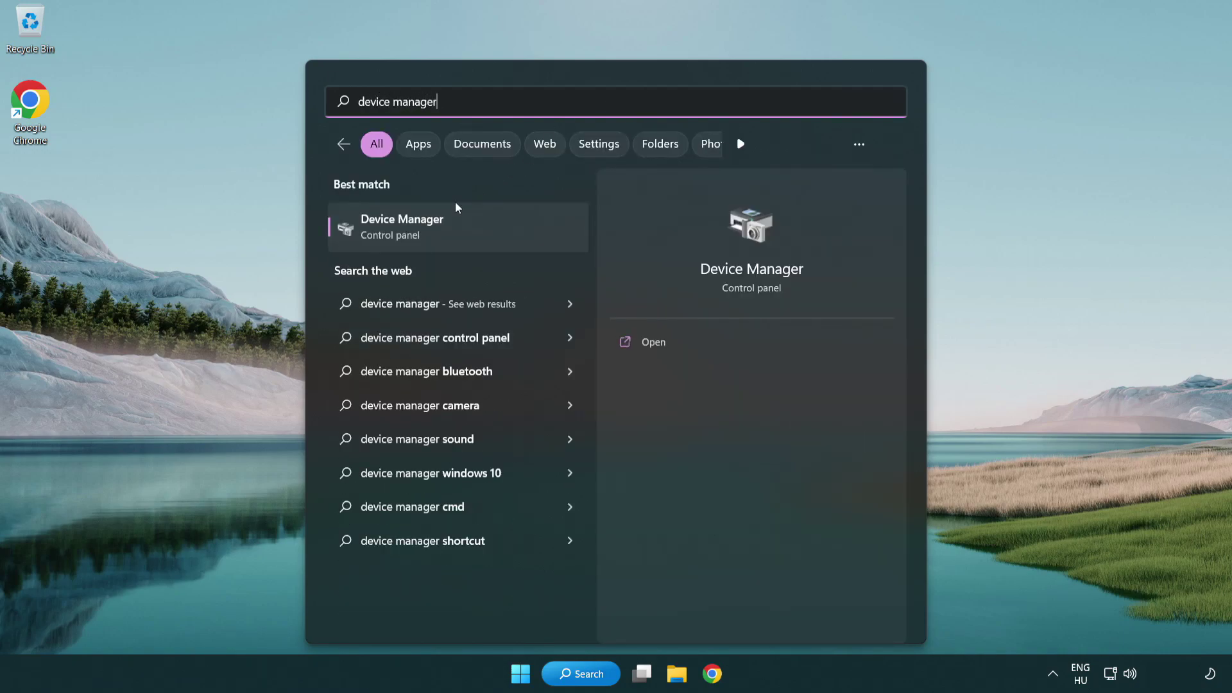
pyautogui.click(504, 237)
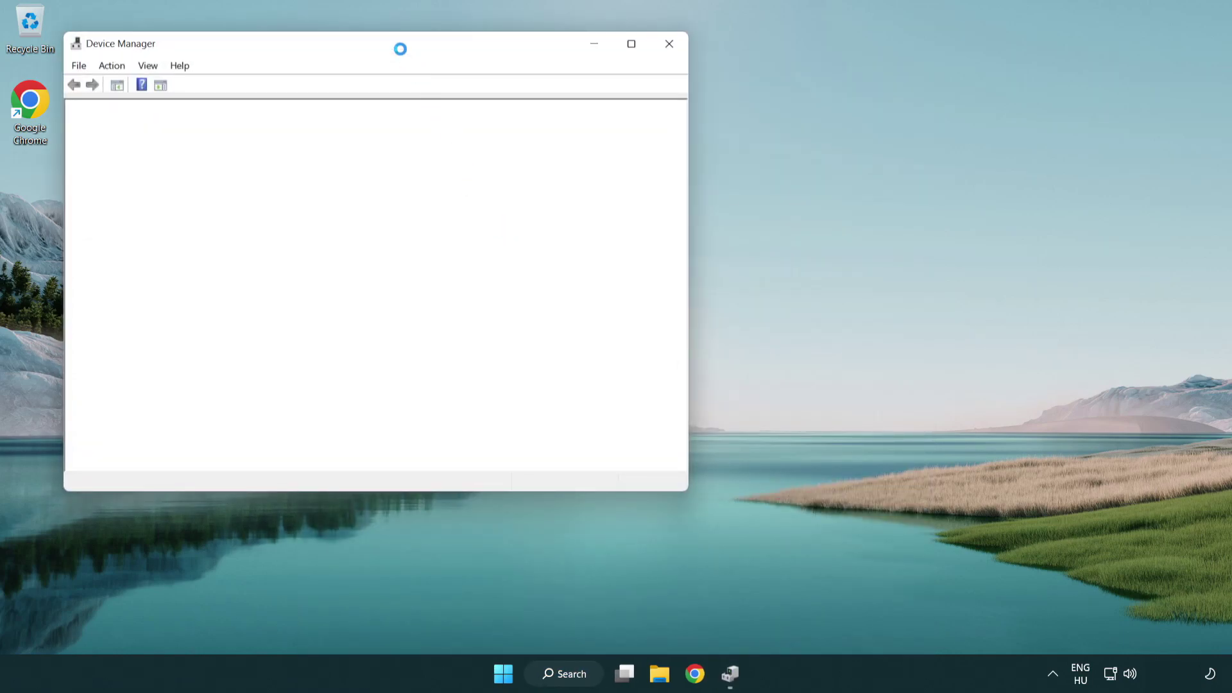
pyautogui.moveTo(414, 53); pyautogui.dragTo(622, 113)
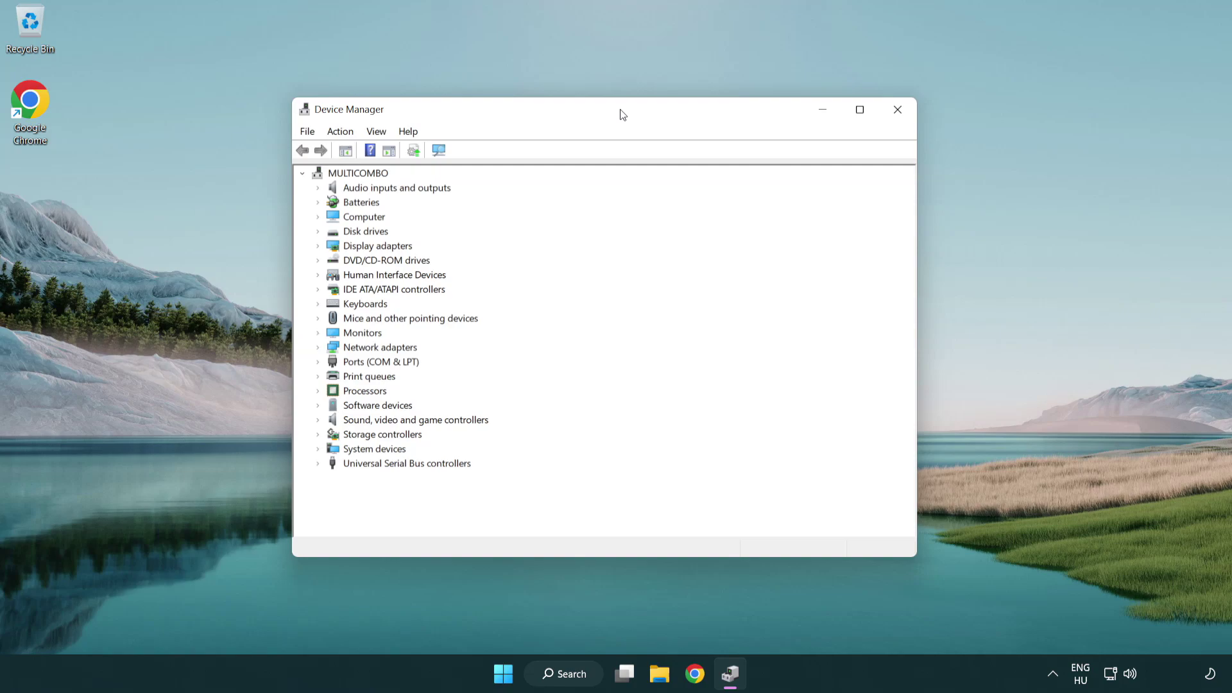
# Step: Expand Sound, video and game controllers and bring up actions for High Definition Audio Device
pyautogui.click(341, 422)
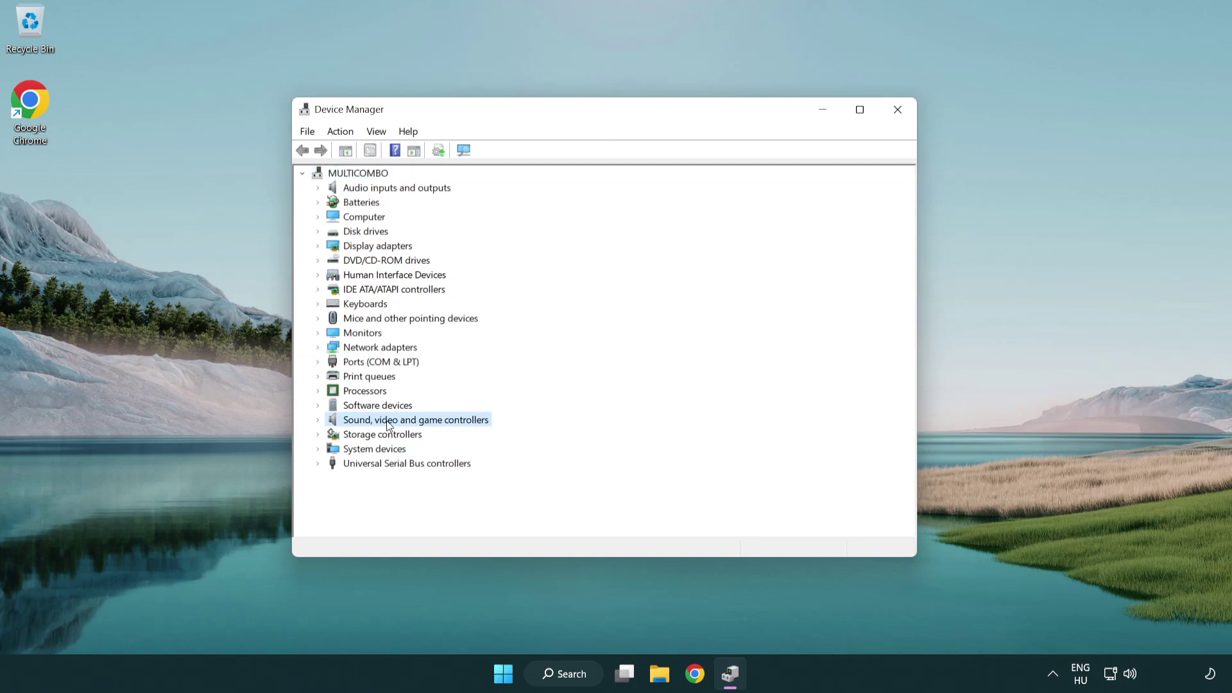
pyautogui.click(318, 421)
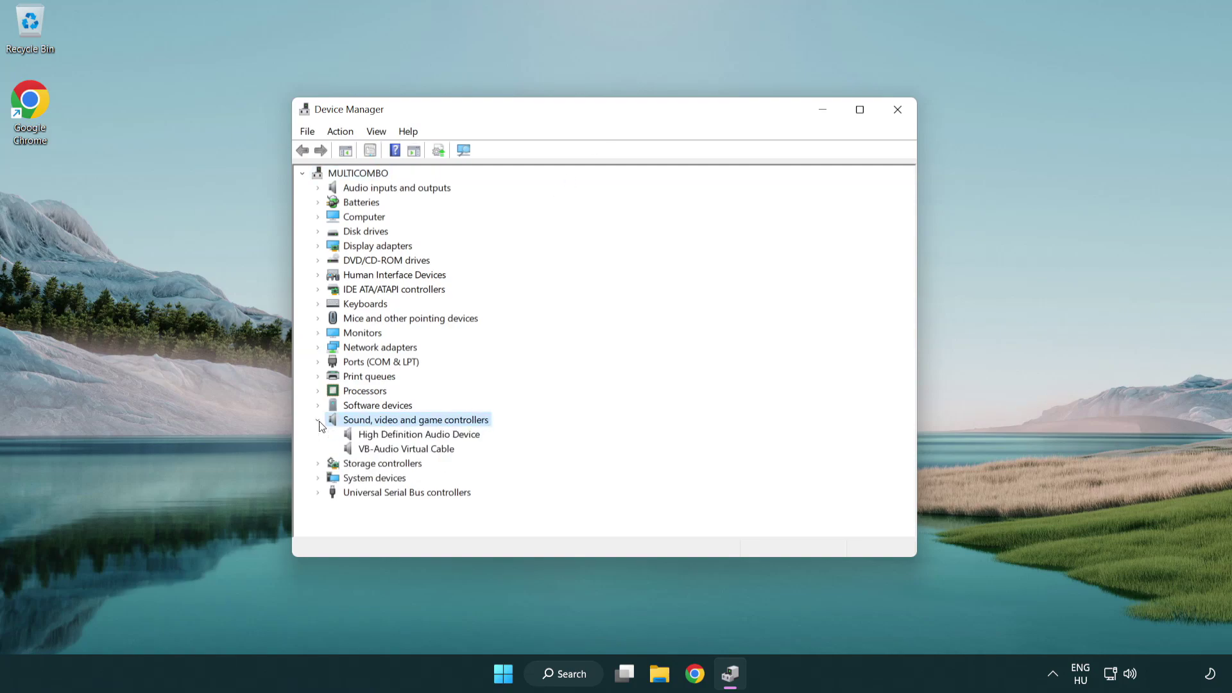
pyautogui.click(383, 436)
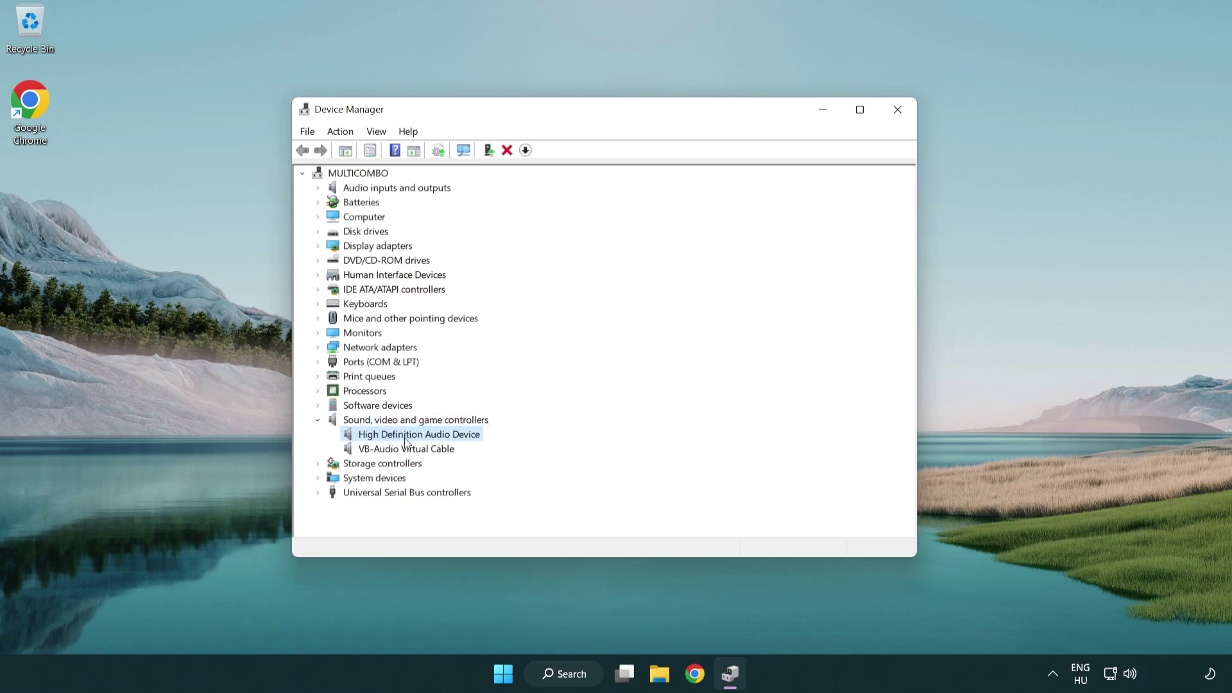
pyautogui.rightClick(431, 436)
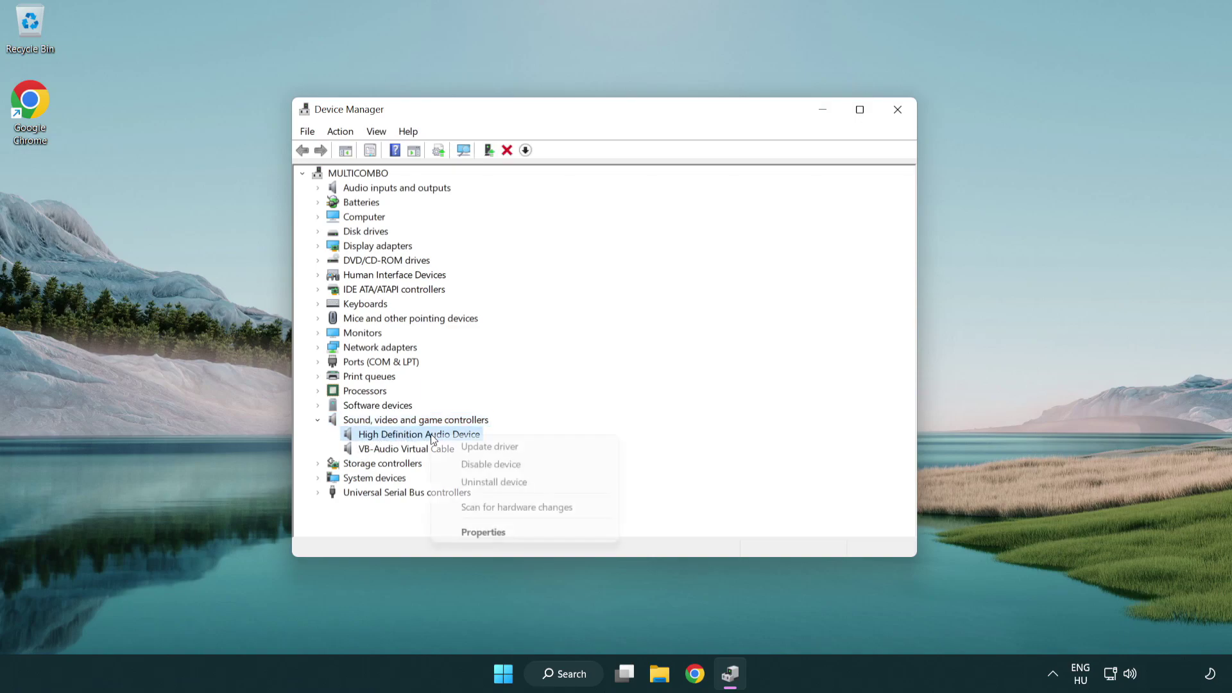
# Step: Reinstall the High Definition Audio Device driver by picking it from this computer's compatible drivers list
pyautogui.click(531, 445)
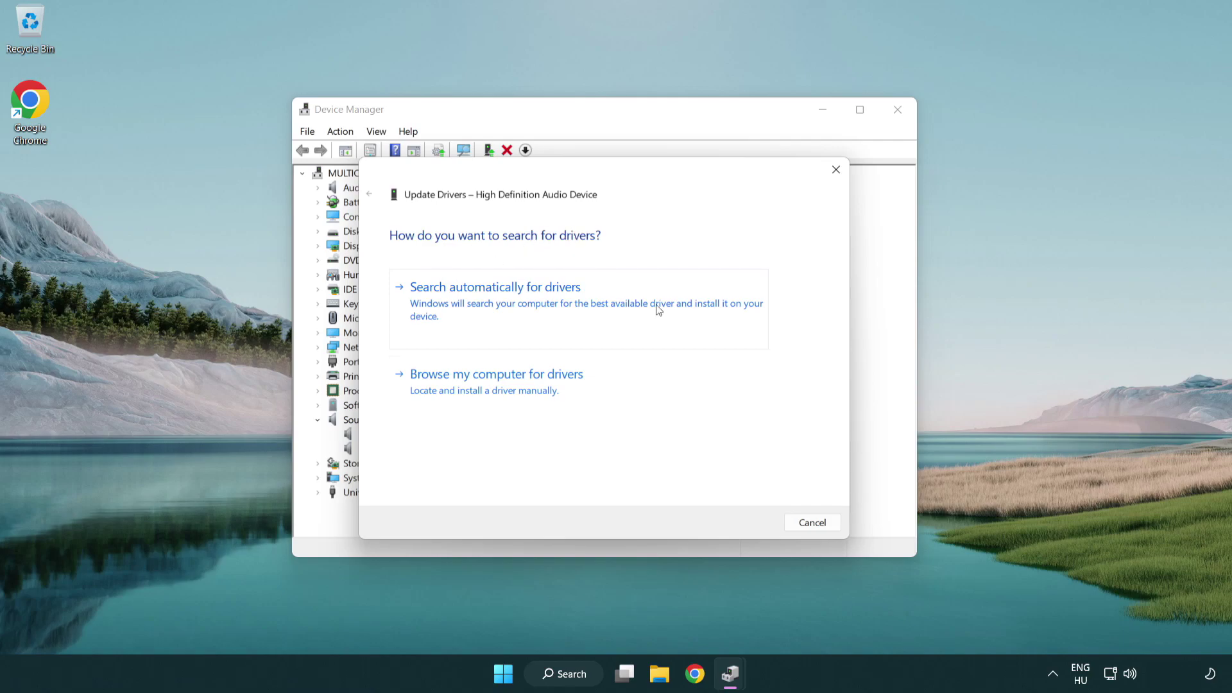
pyautogui.click(500, 403)
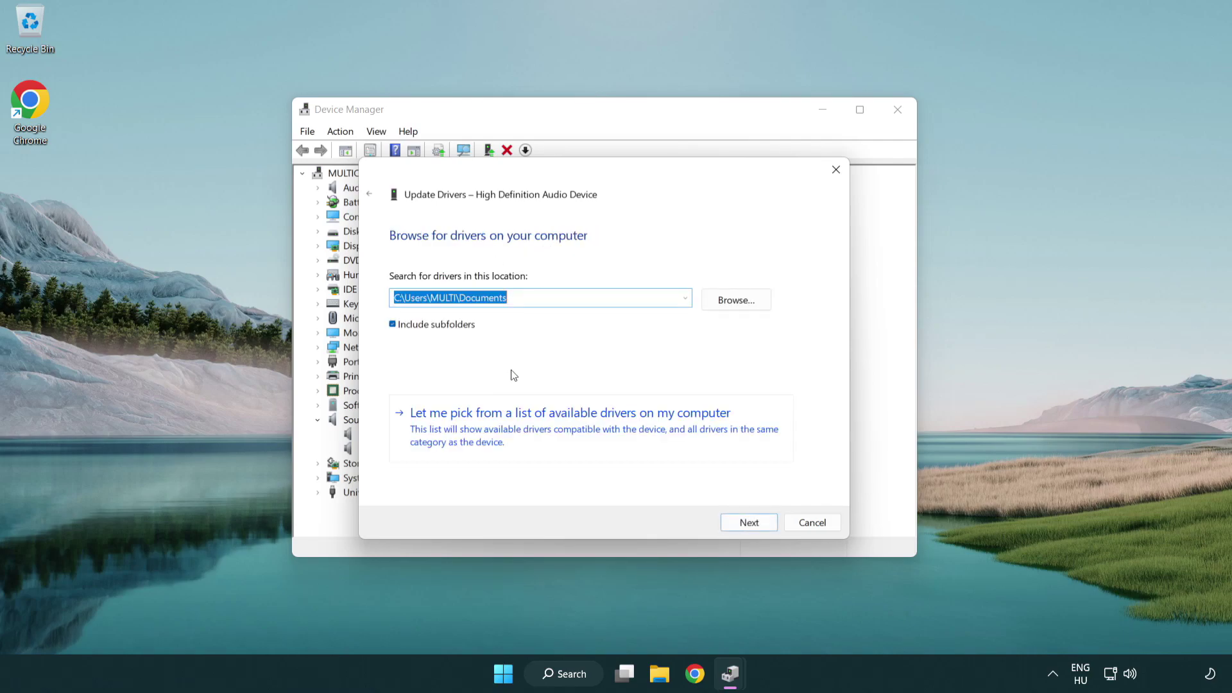
pyautogui.click(594, 438)
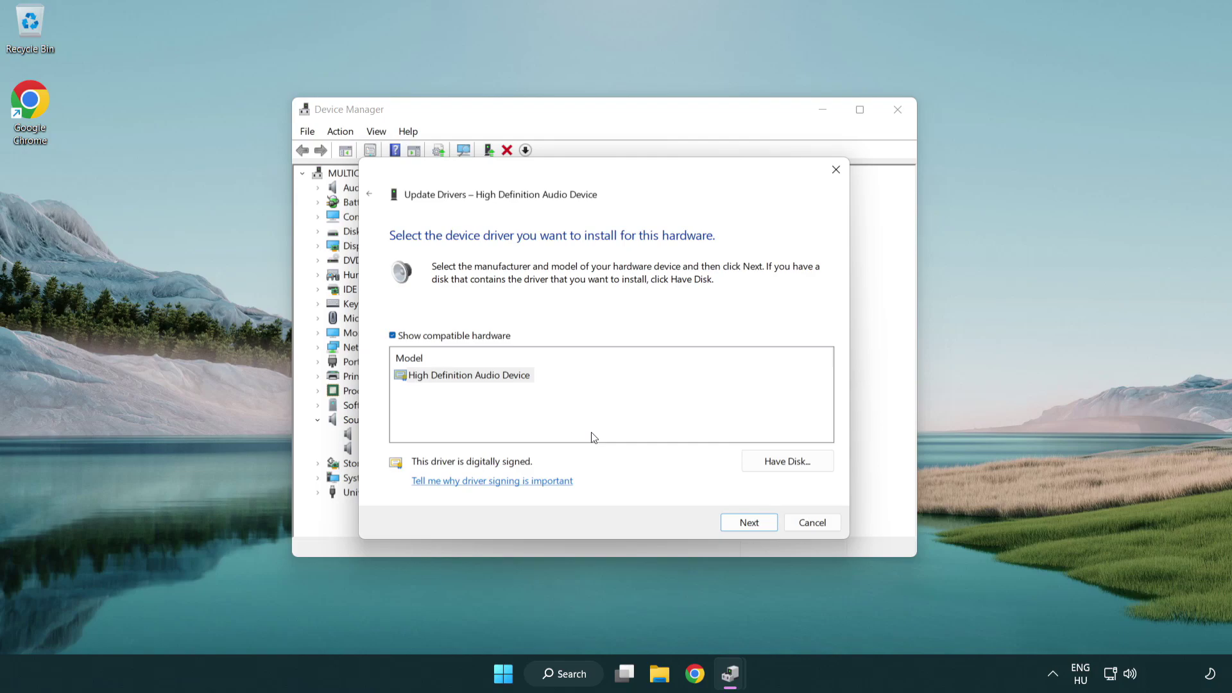
pyautogui.click(411, 387)
pyautogui.click(394, 378)
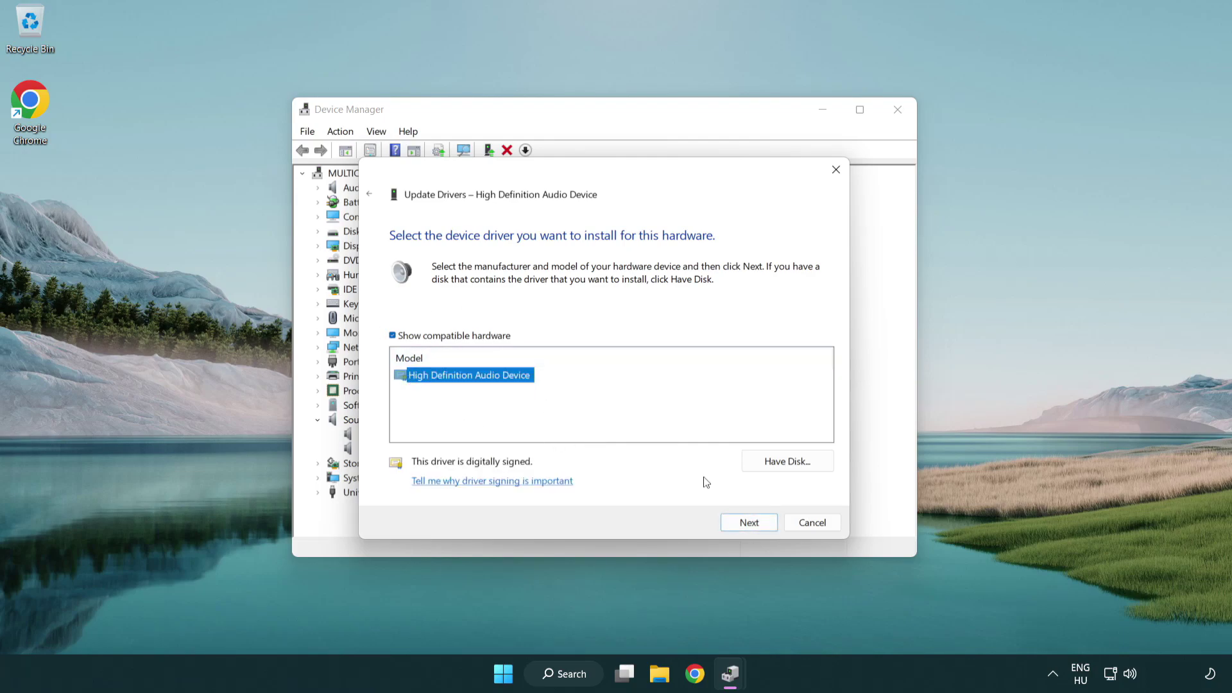
pyautogui.click(764, 528)
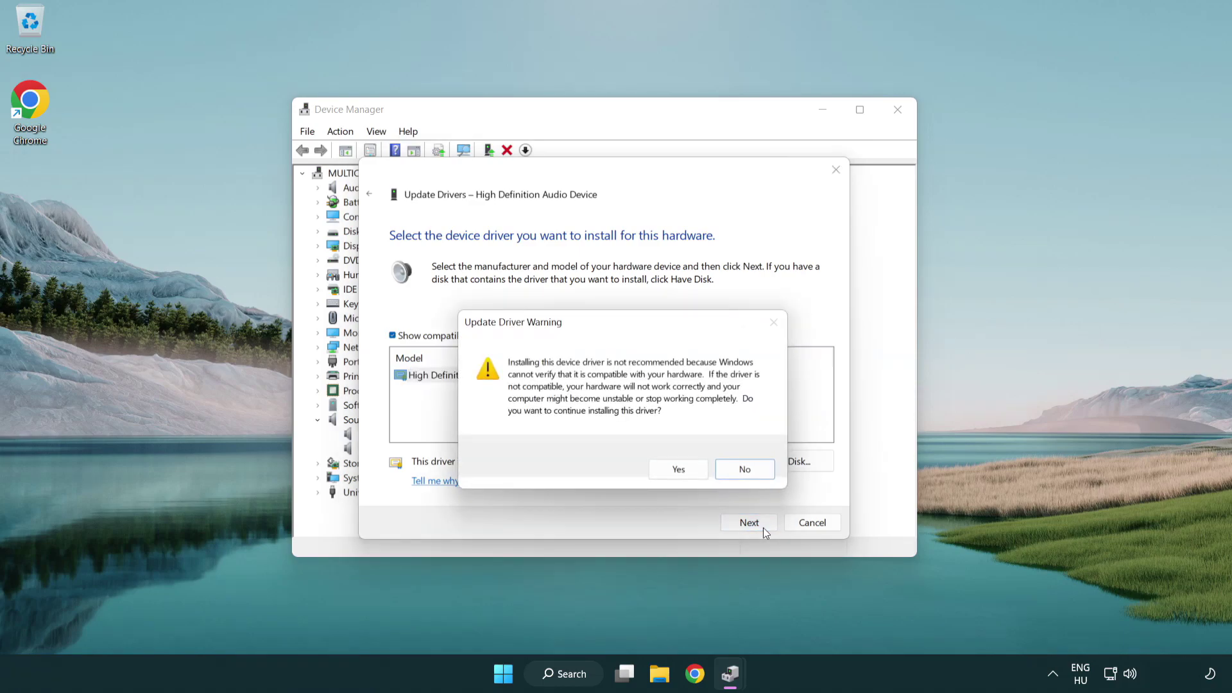
pyautogui.click(679, 470)
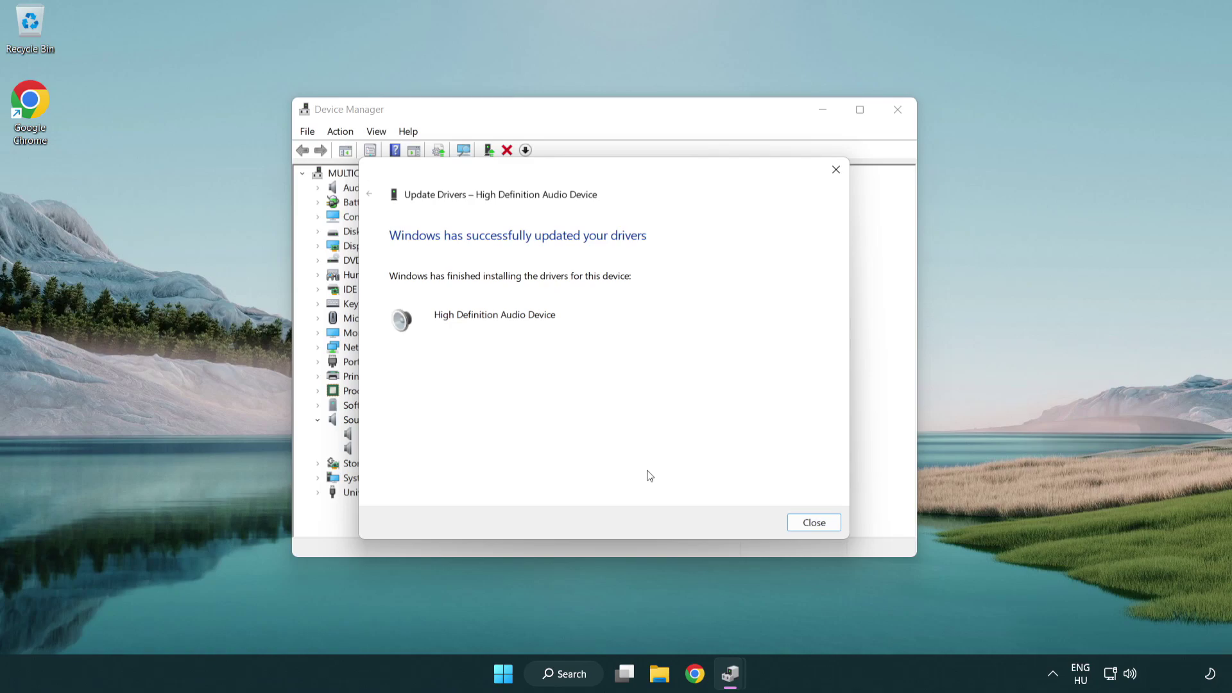
# Step: Close the finished driver update wizard and Device Manager, then bring up the Start menu's power options
pyautogui.click(815, 523)
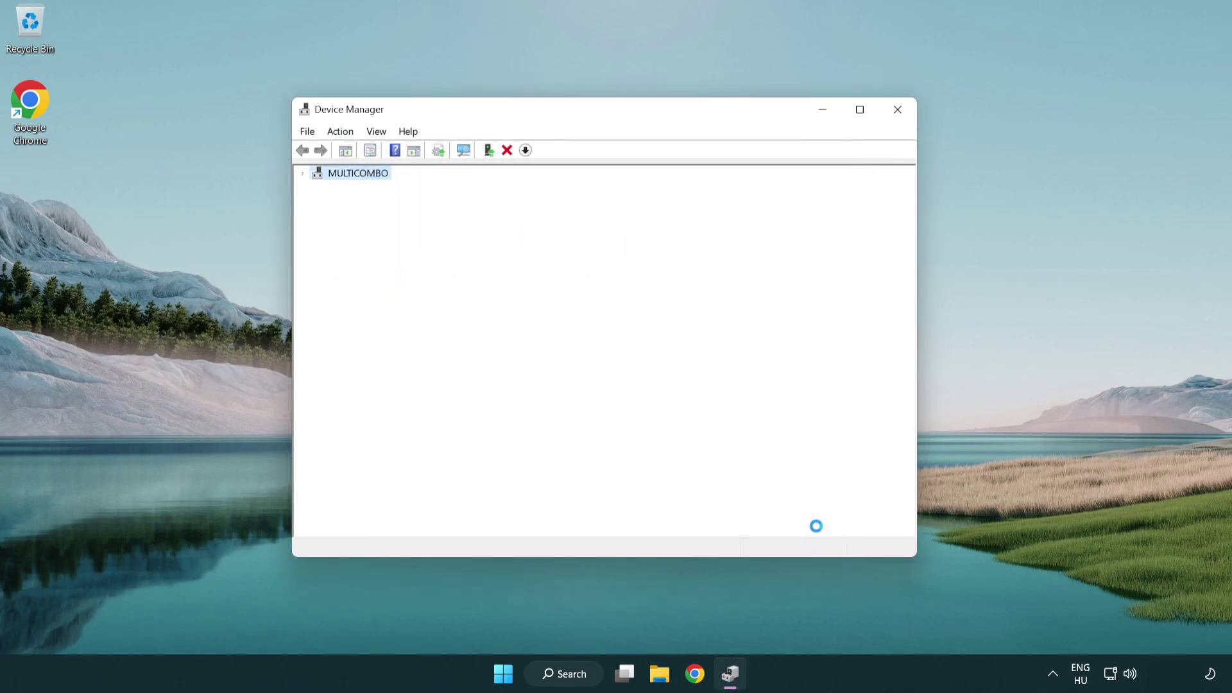
pyautogui.click(899, 111)
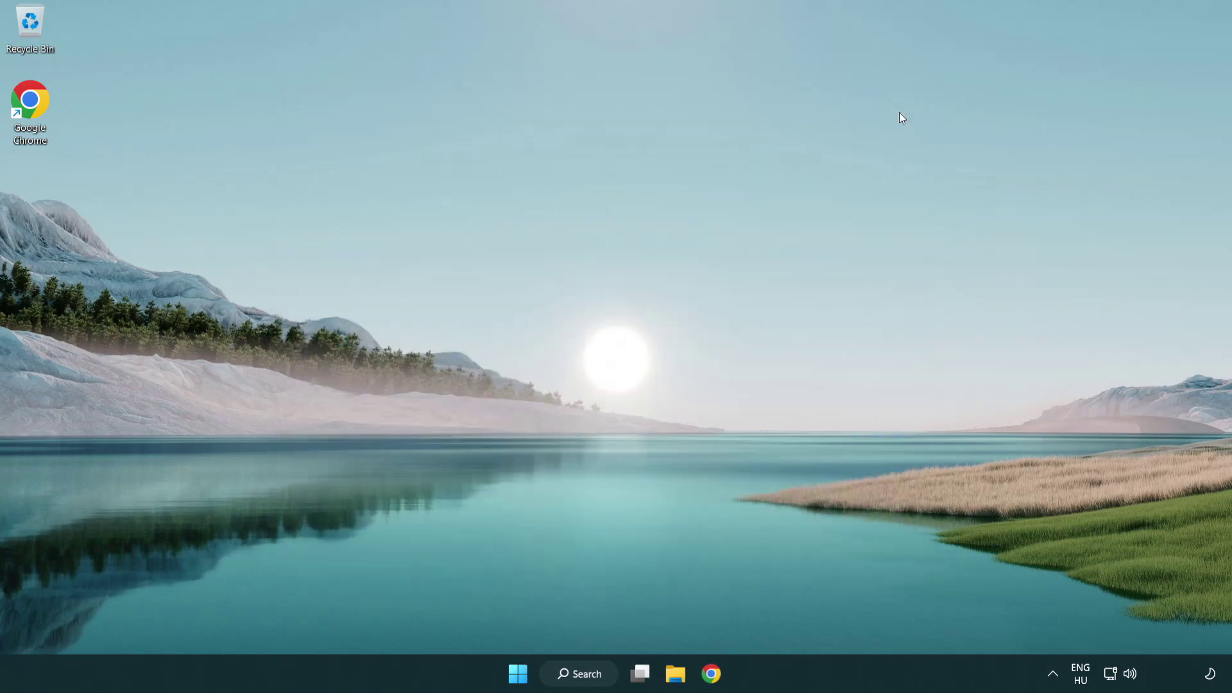
pyautogui.click(522, 674)
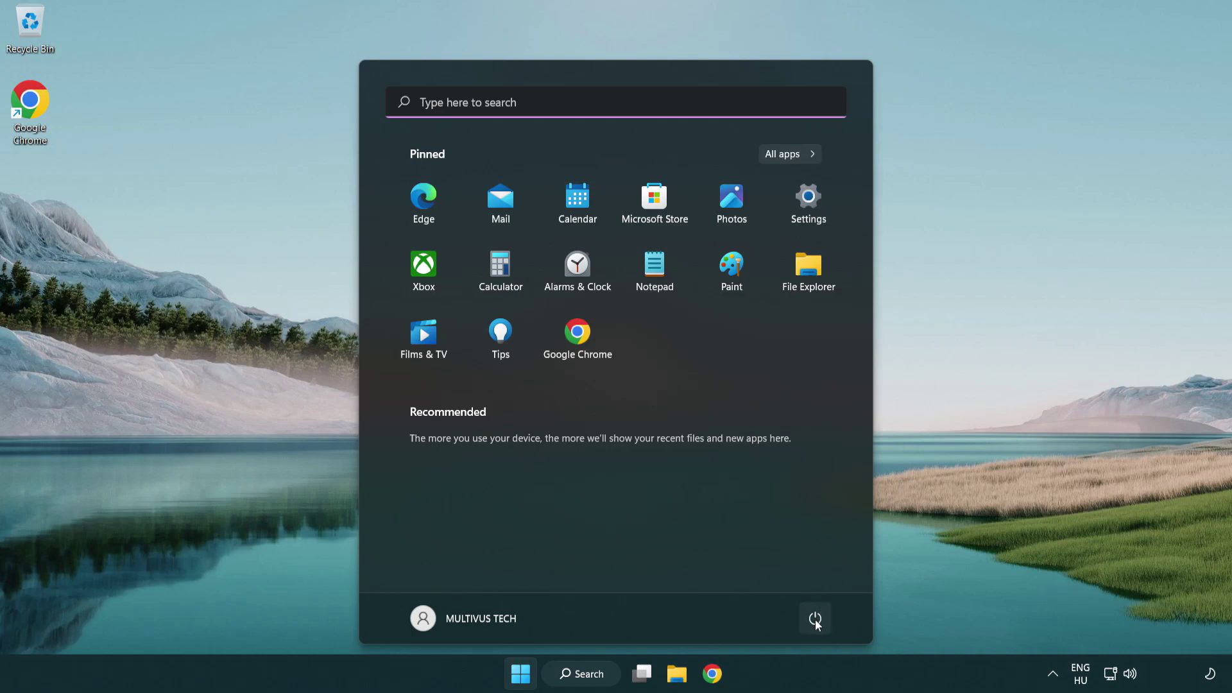
pyautogui.click(815, 619)
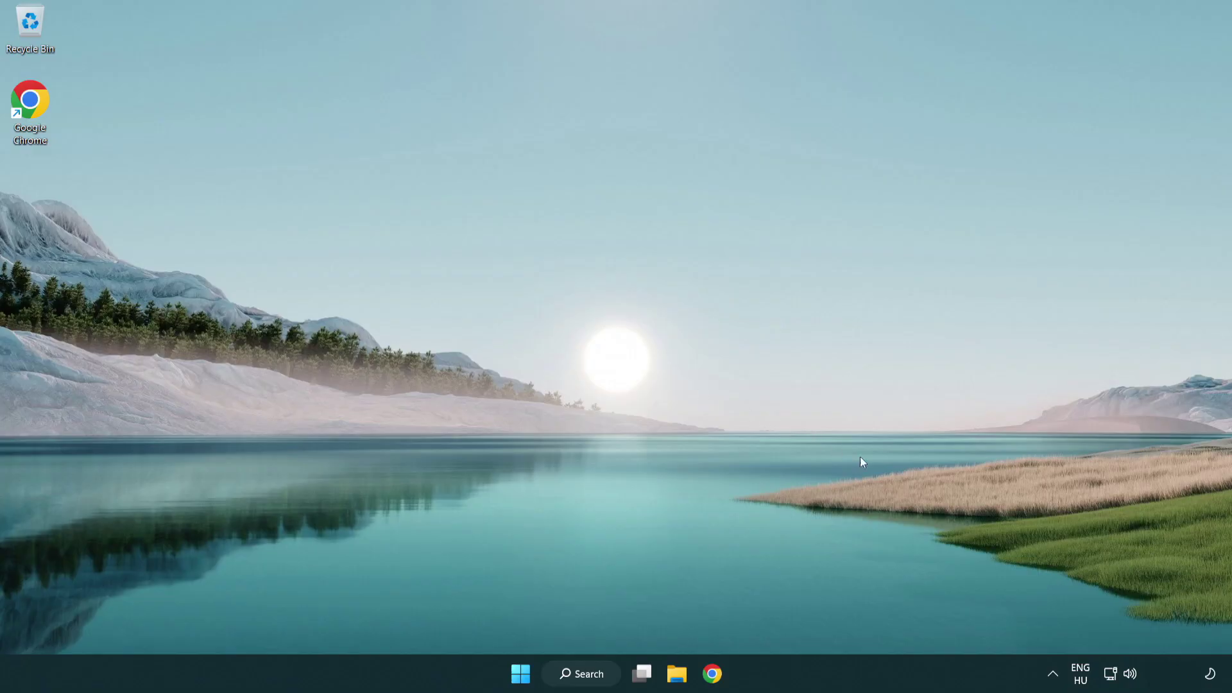
# Step: Launch Troubleshoot sound problems from the taskbar volume icon's menu
pyautogui.rightClick(1133, 678)
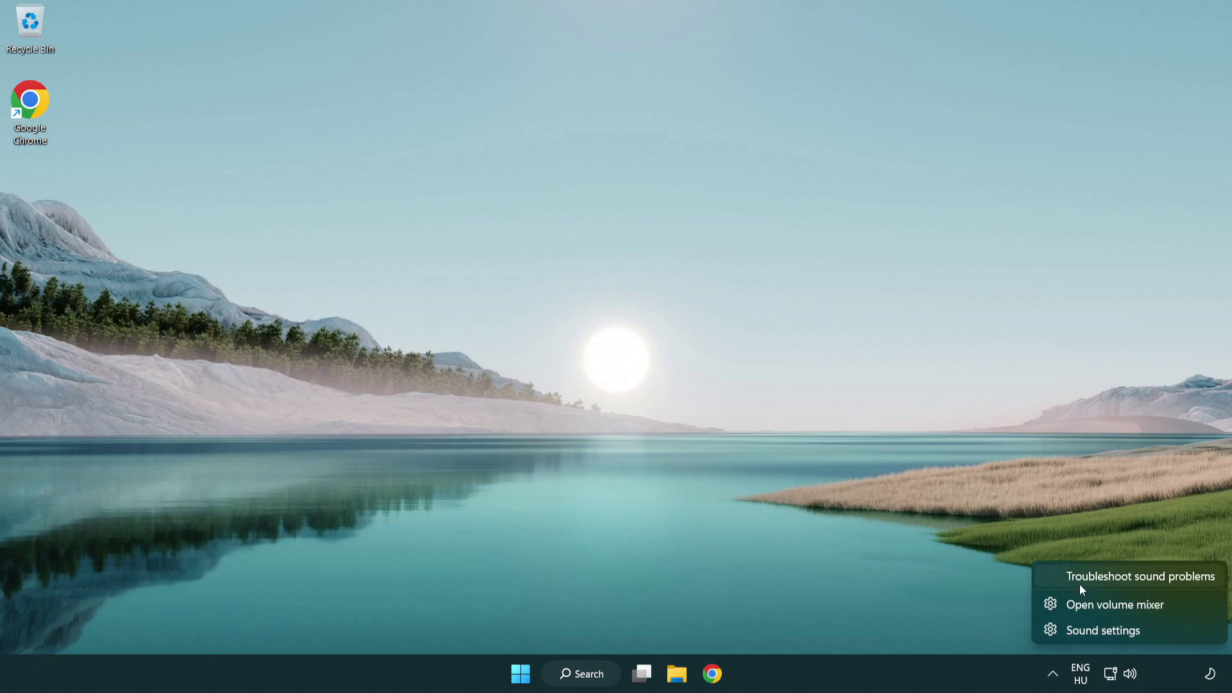
pyautogui.click(1126, 581)
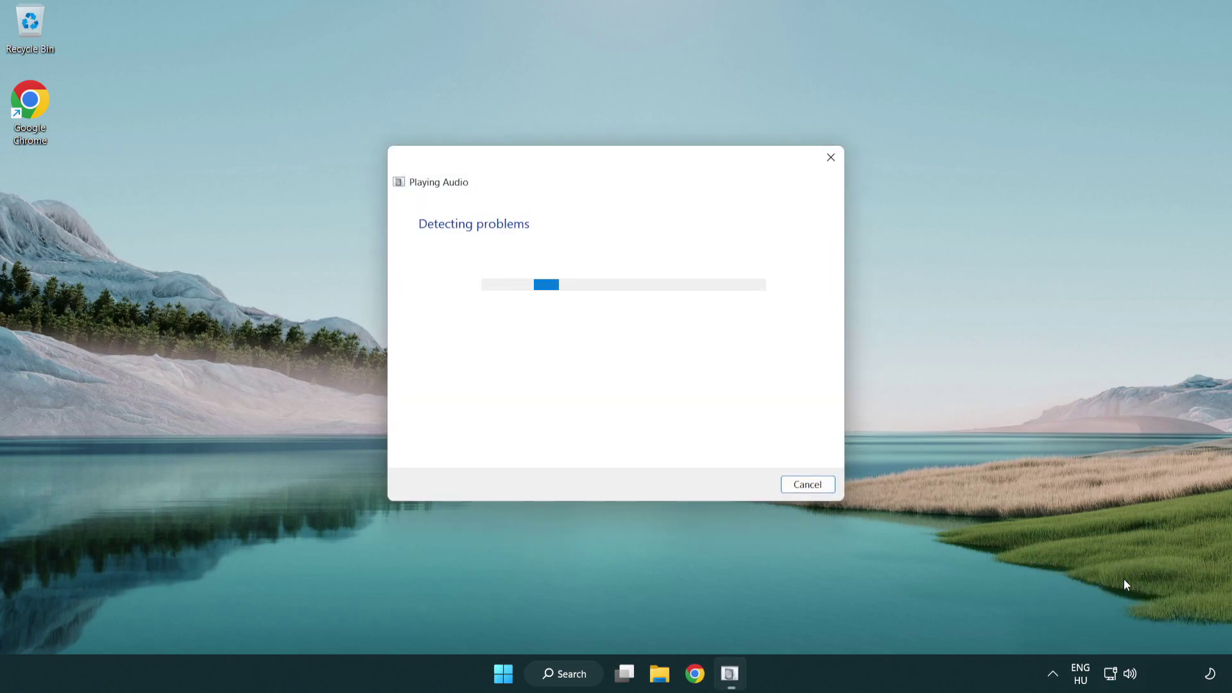